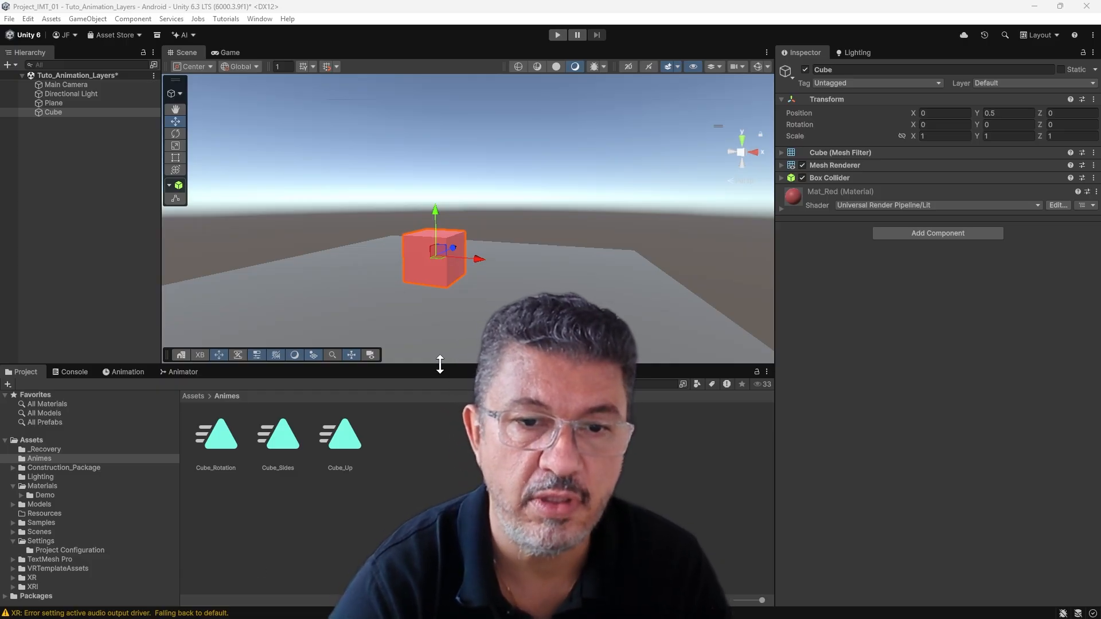
- Inspect the Cube object and the Cube_Rotation, Cube_Sides and Cube_Up clips in the Animes folder
{"action": "left_click_drag", "start_coordinate": [437, 367], "coordinate": [445, 407]}
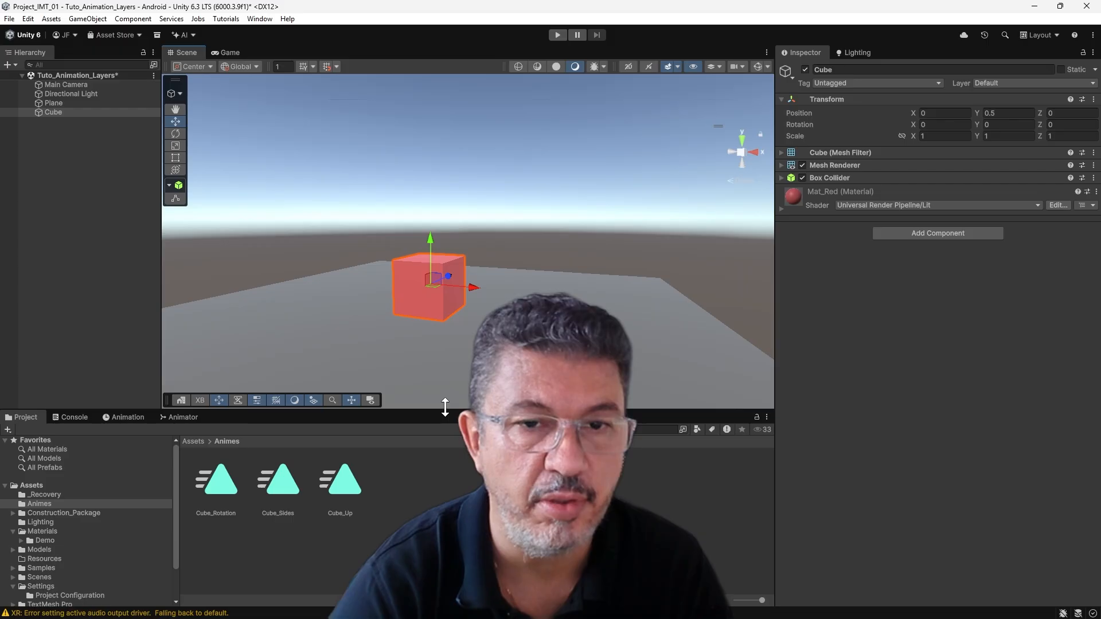
{"action": "left_click", "coordinate": [53, 103]}
{"action": "left_click", "coordinate": [56, 112]}
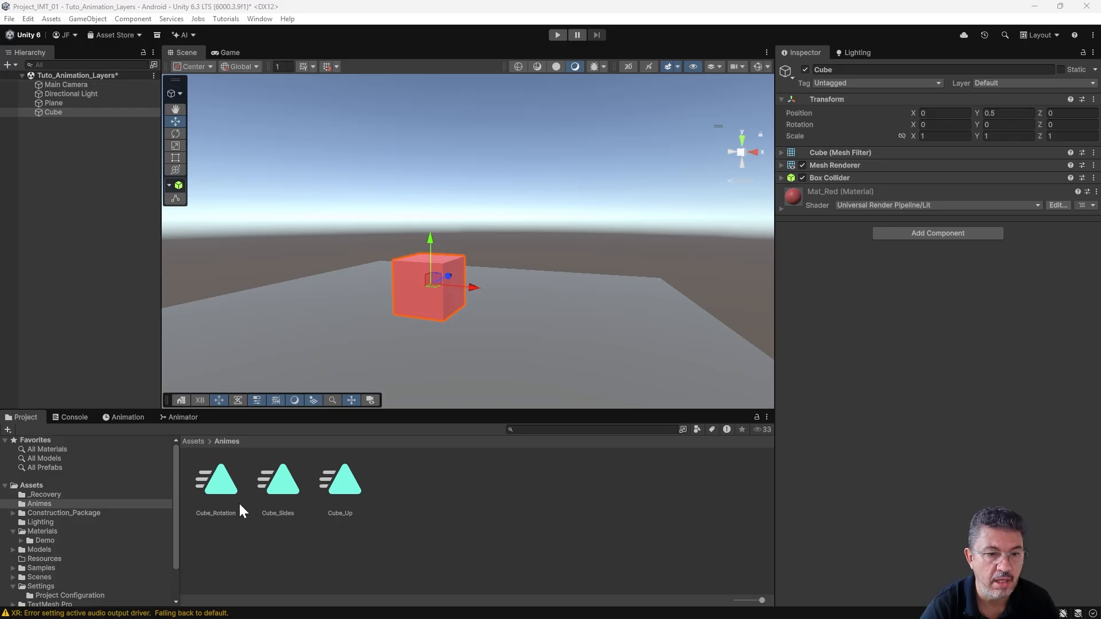
{"action": "left_click", "coordinate": [218, 492]}
{"action": "left_click", "coordinate": [281, 480]}
{"action": "left_click", "coordinate": [341, 481]}
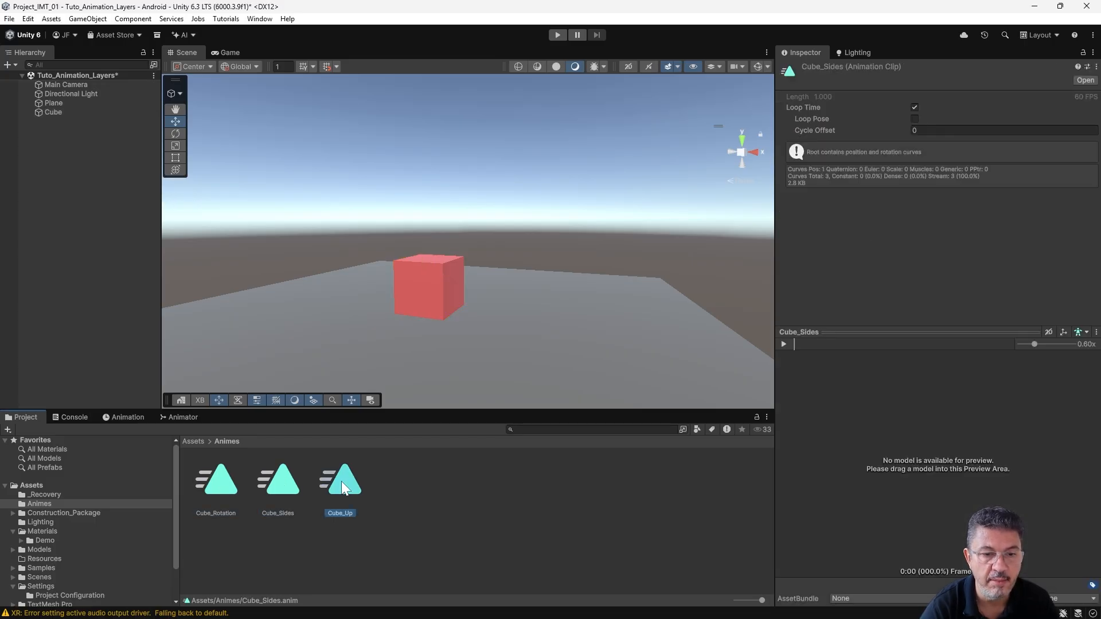
{"action": "left_click", "coordinate": [215, 486]}
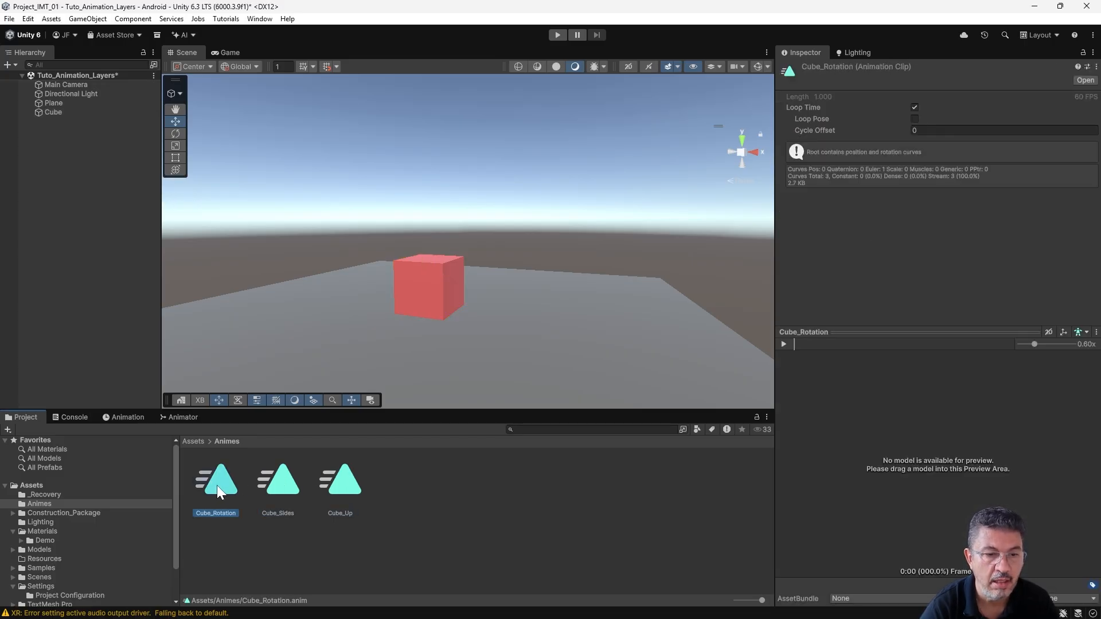
- Add the Cube_Rotation, Cube_Sides and Cube_Up animation clips to the Cube object
{"action": "left_click", "coordinate": [65, 115]}
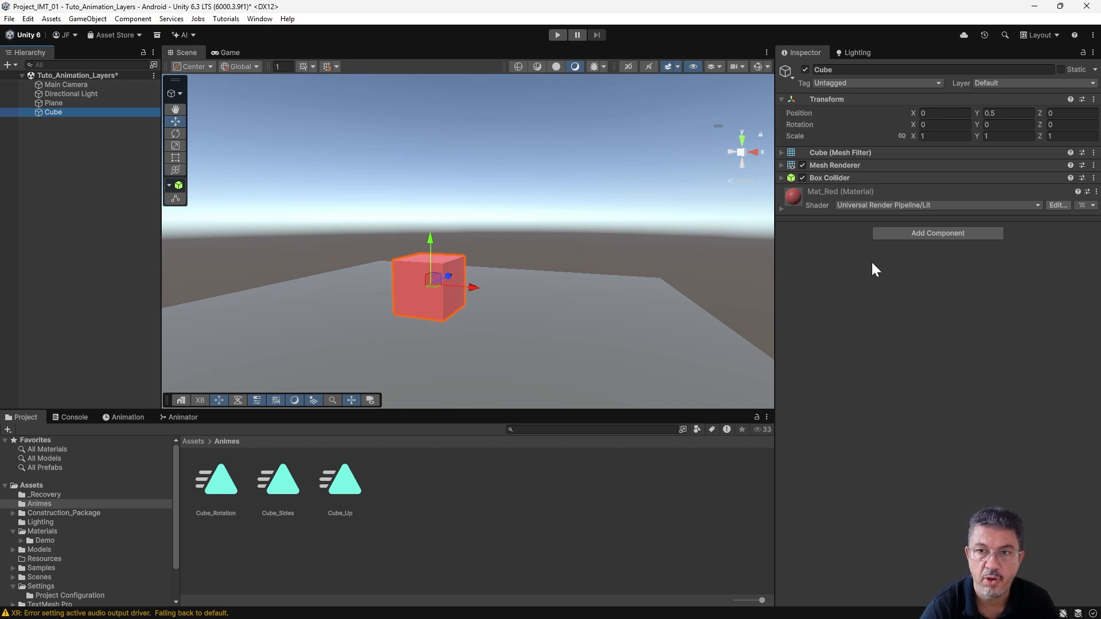
{"action": "left_click_drag", "start_coordinate": [217, 480], "coordinate": [906, 350]}
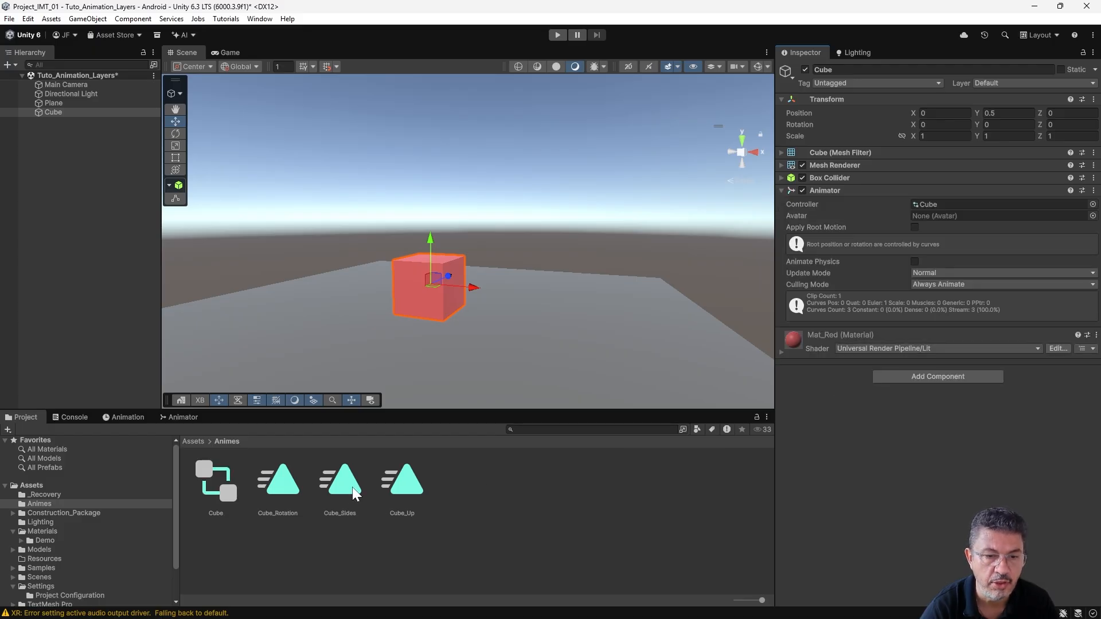
{"action": "left_click_drag", "start_coordinate": [352, 487], "coordinate": [867, 475]}
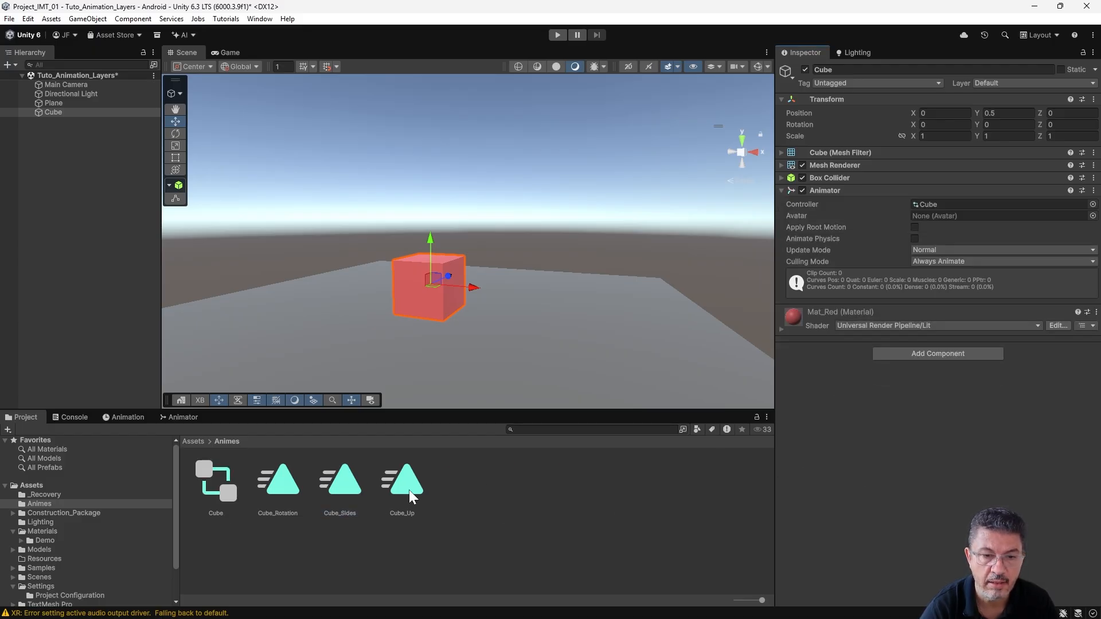
{"action": "left_click_drag", "start_coordinate": [409, 491], "coordinate": [871, 478]}
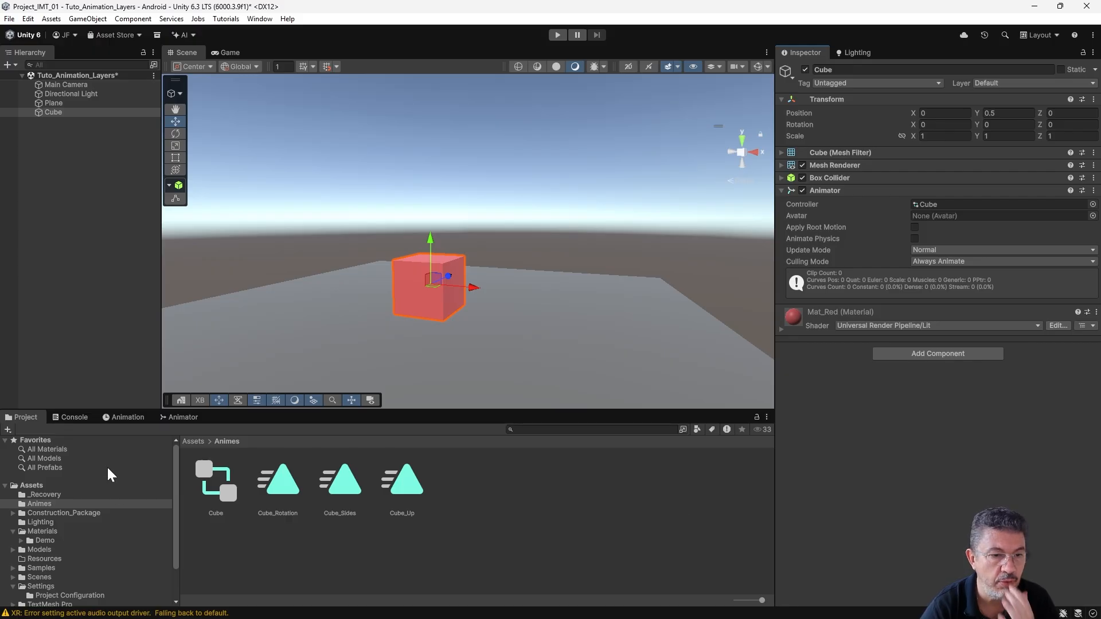
- Show the Cube's Animator graph and line up the Cube_Rotation, Cube_Sides and Cube_Up states in a column
{"action": "left_click", "coordinate": [181, 418]}
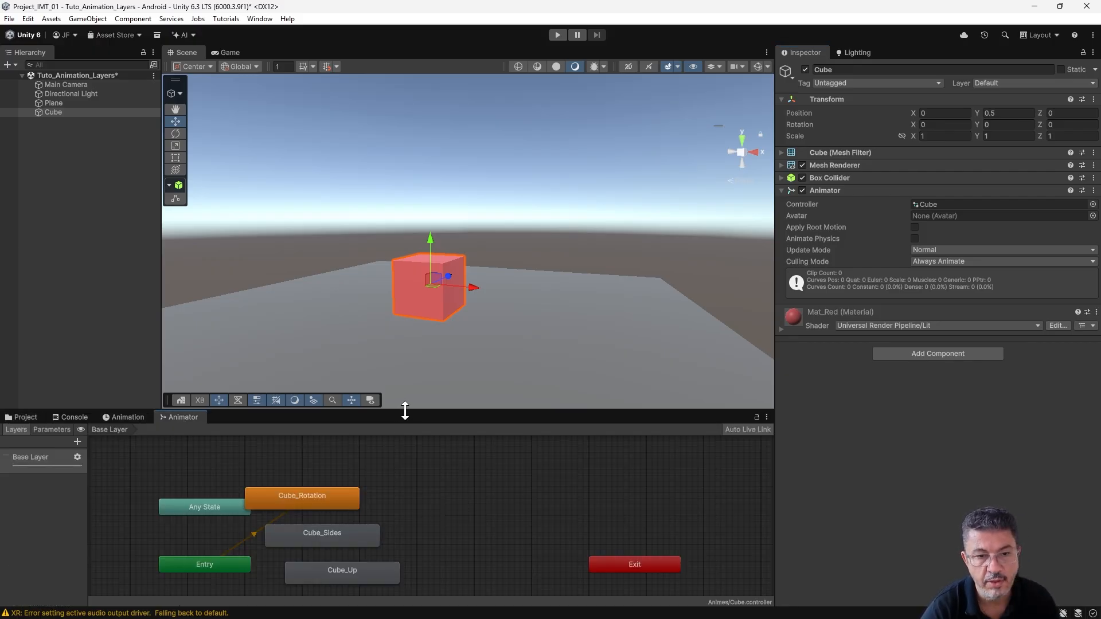
{"action": "left_click_drag", "start_coordinate": [405, 410], "coordinate": [118, 369]}
{"action": "left_click_drag", "start_coordinate": [304, 446], "coordinate": [407, 432]}
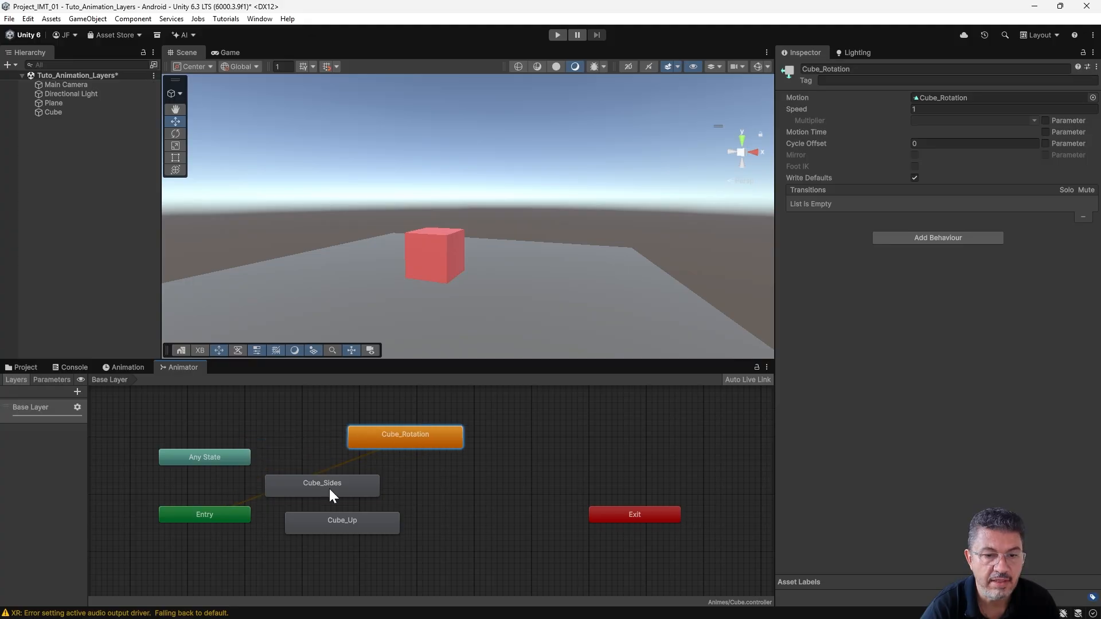
{"action": "left_click_drag", "start_coordinate": [330, 493], "coordinate": [448, 491]}
{"action": "left_click_drag", "start_coordinate": [381, 531], "coordinate": [456, 553]}
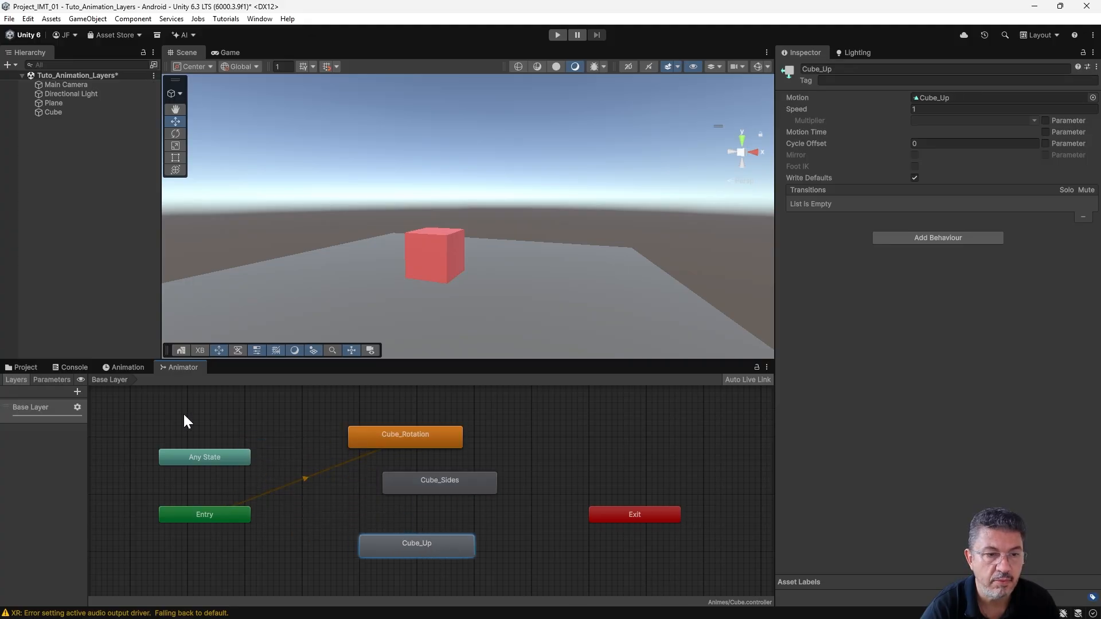
{"action": "left_click", "coordinate": [126, 367]}
{"action": "left_click", "coordinate": [180, 366]}
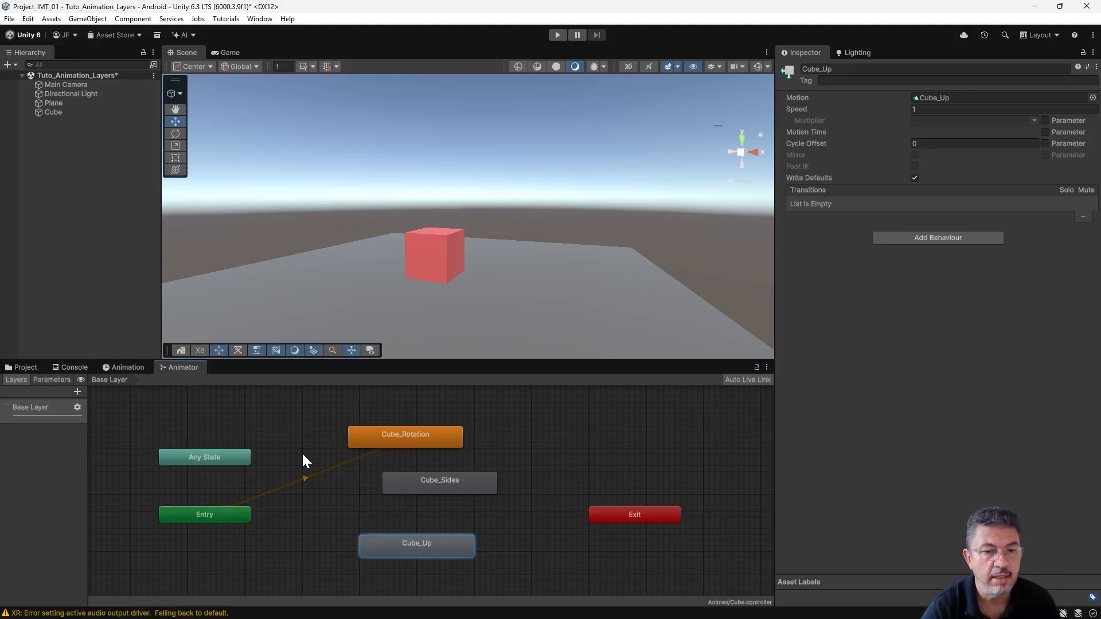
{"action": "left_click_drag", "start_coordinate": [445, 483], "coordinate": [411, 489]}
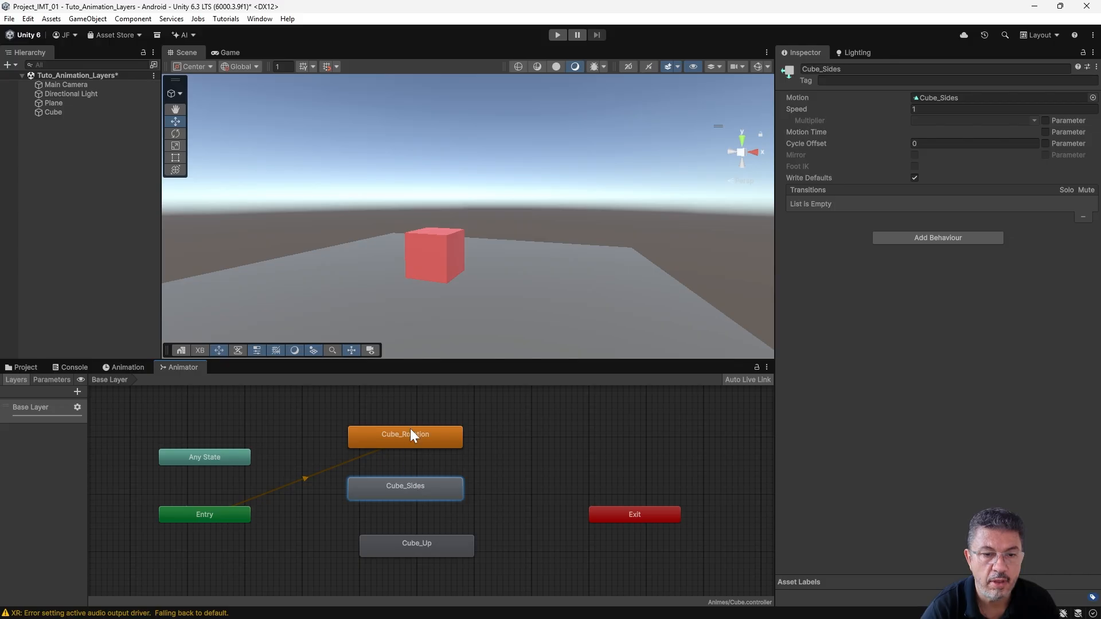
{"action": "left_click_drag", "start_coordinate": [421, 545], "coordinate": [411, 540]}
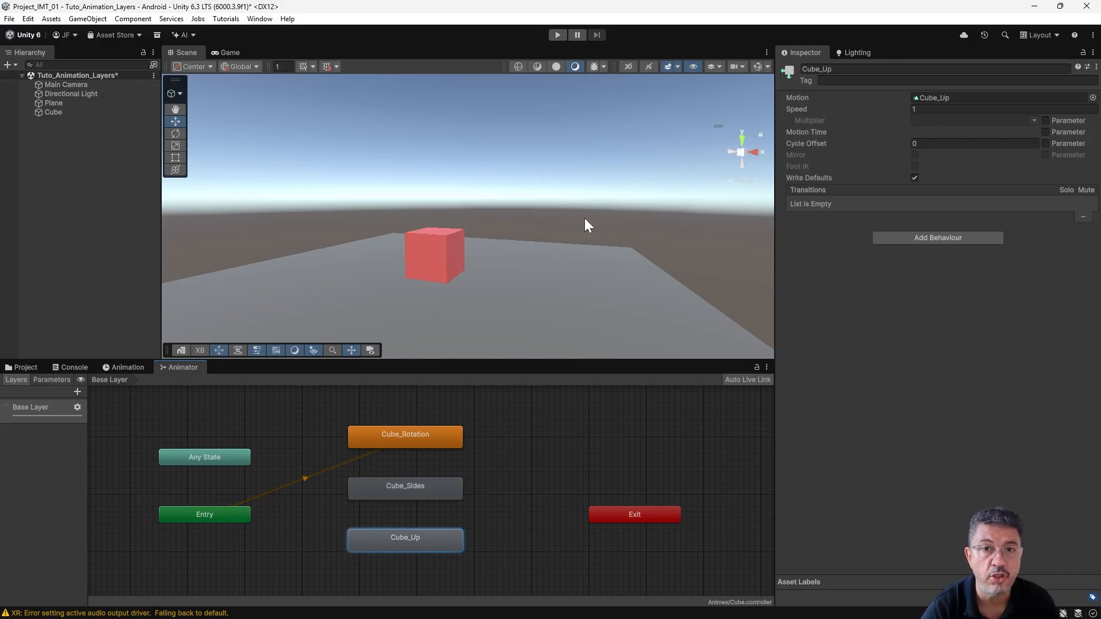
- Test-play the scene, making first Cube_Sides and finally Cube_Up the Base Layer's default state, and stop playback
{"action": "left_click", "coordinate": [557, 35]}
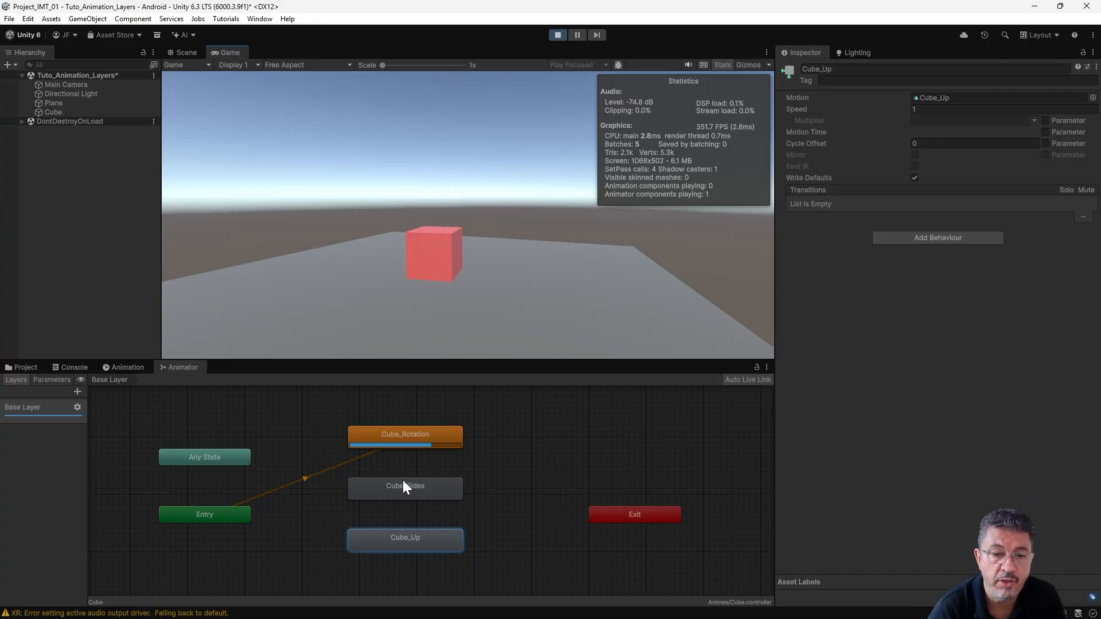
{"action": "left_click", "coordinate": [424, 487]}
{"action": "right_click", "coordinate": [426, 487]}
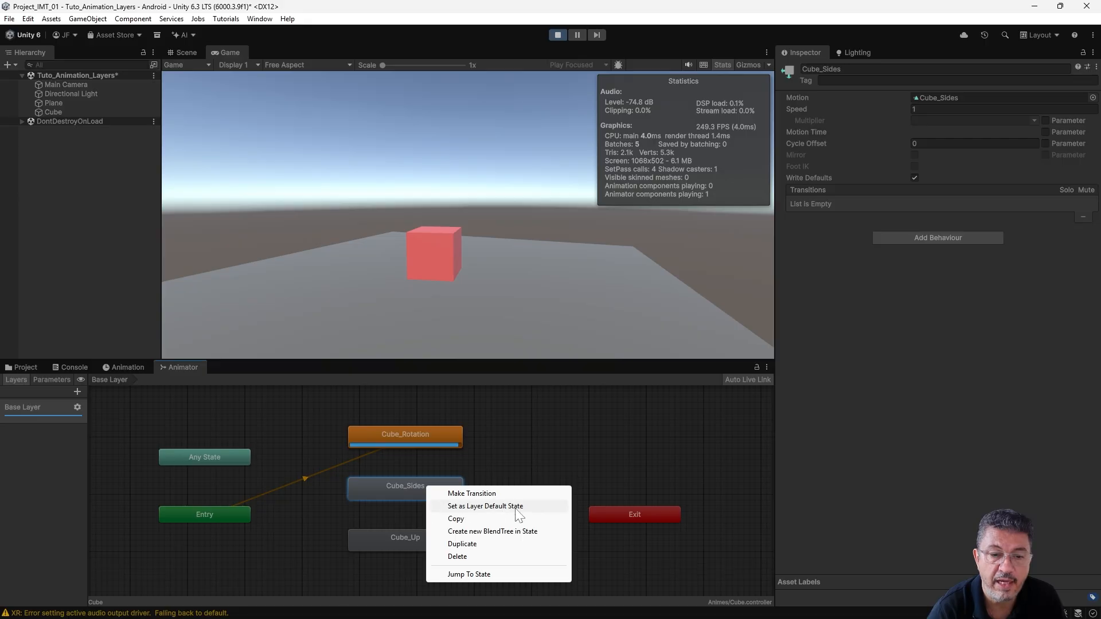
{"action": "left_click", "coordinate": [485, 506]}
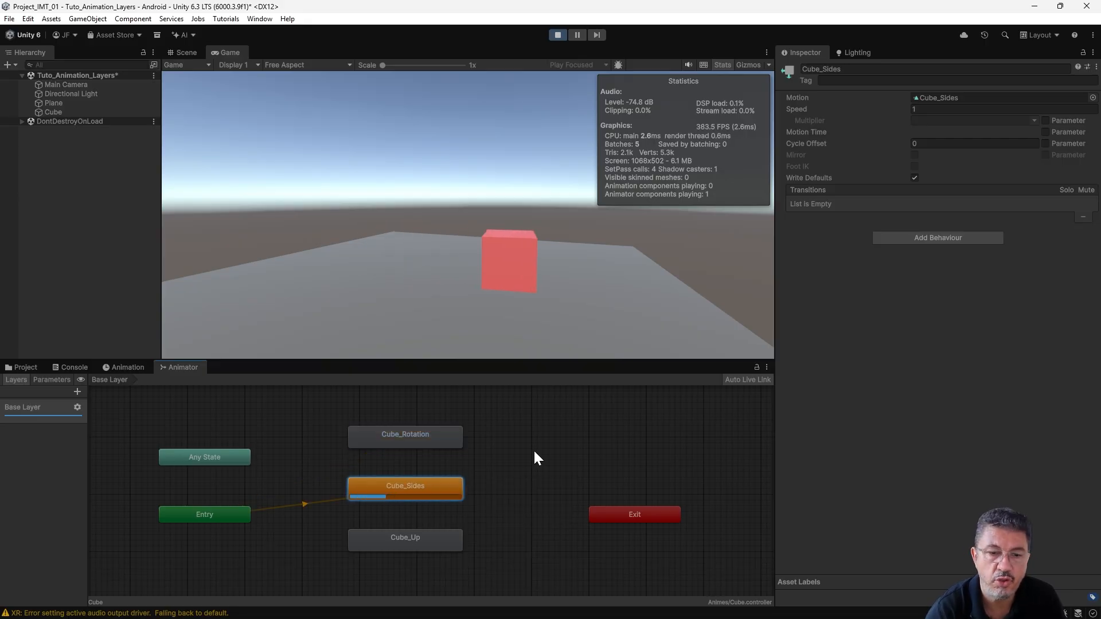
{"action": "right_click", "coordinate": [433, 536]}
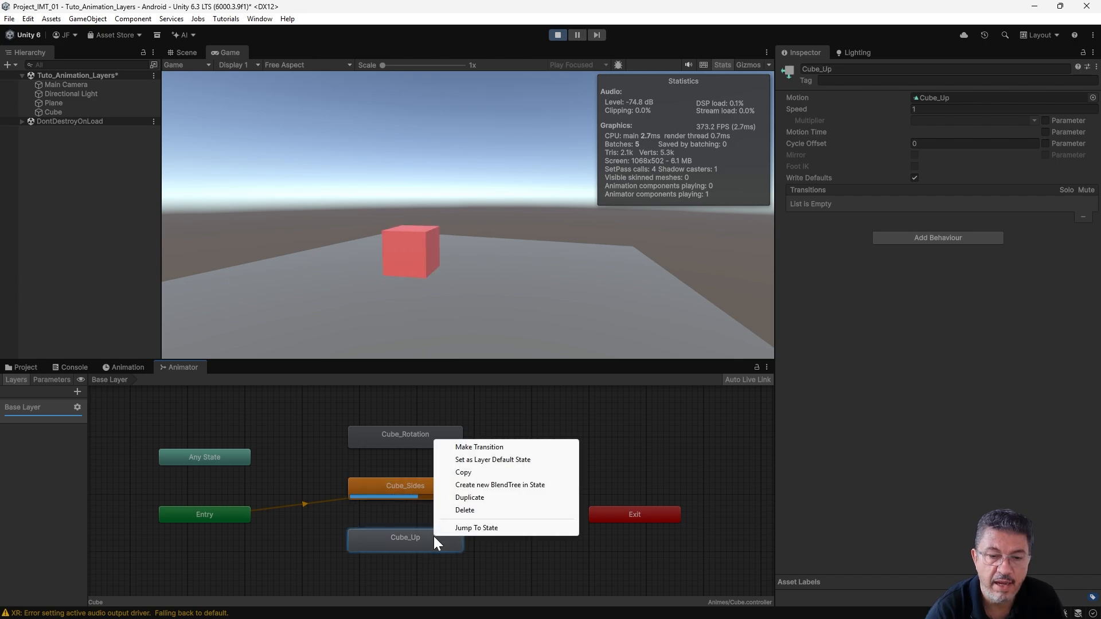
{"action": "left_click", "coordinate": [515, 460]}
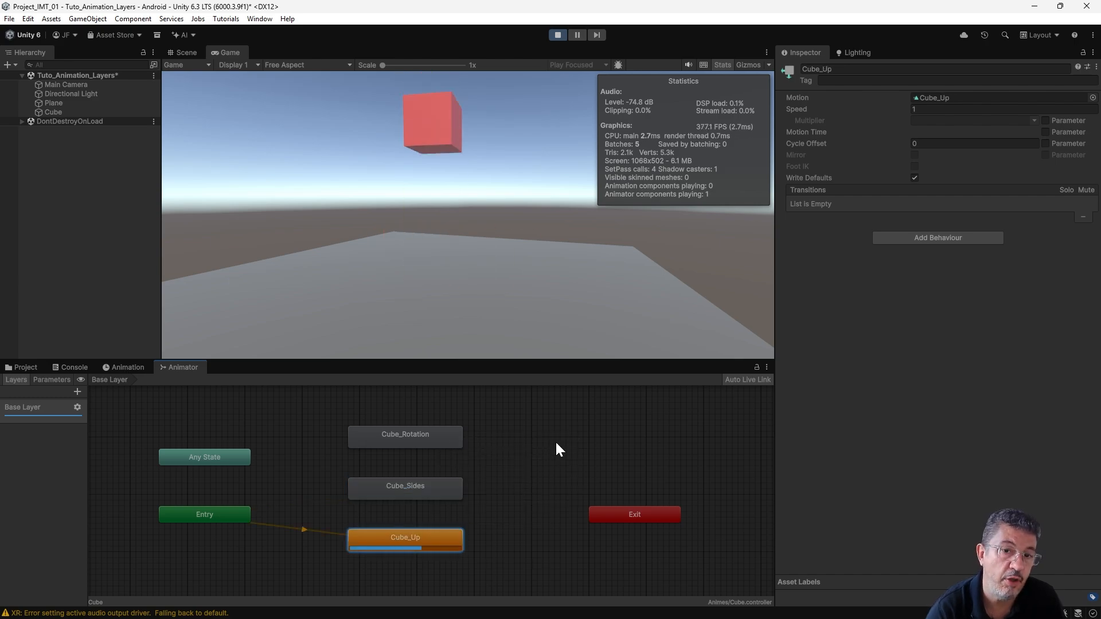
{"action": "left_click", "coordinate": [557, 35]}
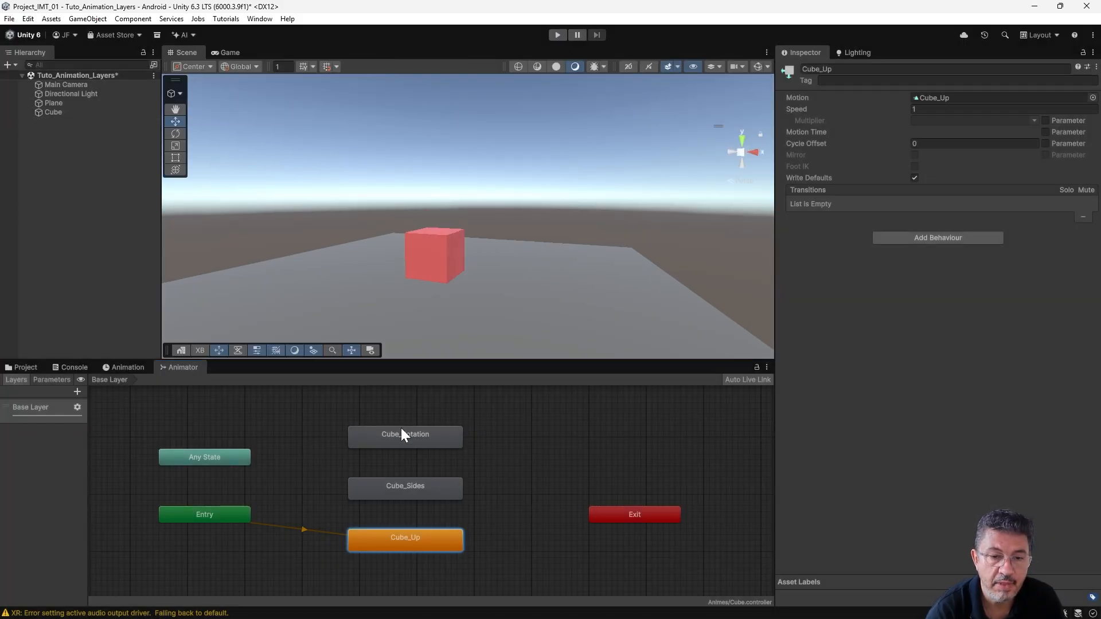
- Shift the Cube_Rotation, Cube_Sides and Cube_Up states slightly within the Base Layer graph
{"action": "left_click_drag", "start_coordinate": [402, 434], "coordinate": [419, 429]}
{"action": "left_click_drag", "start_coordinate": [400, 494], "coordinate": [421, 483]}
{"action": "left_click_drag", "start_coordinate": [405, 546], "coordinate": [418, 528]}
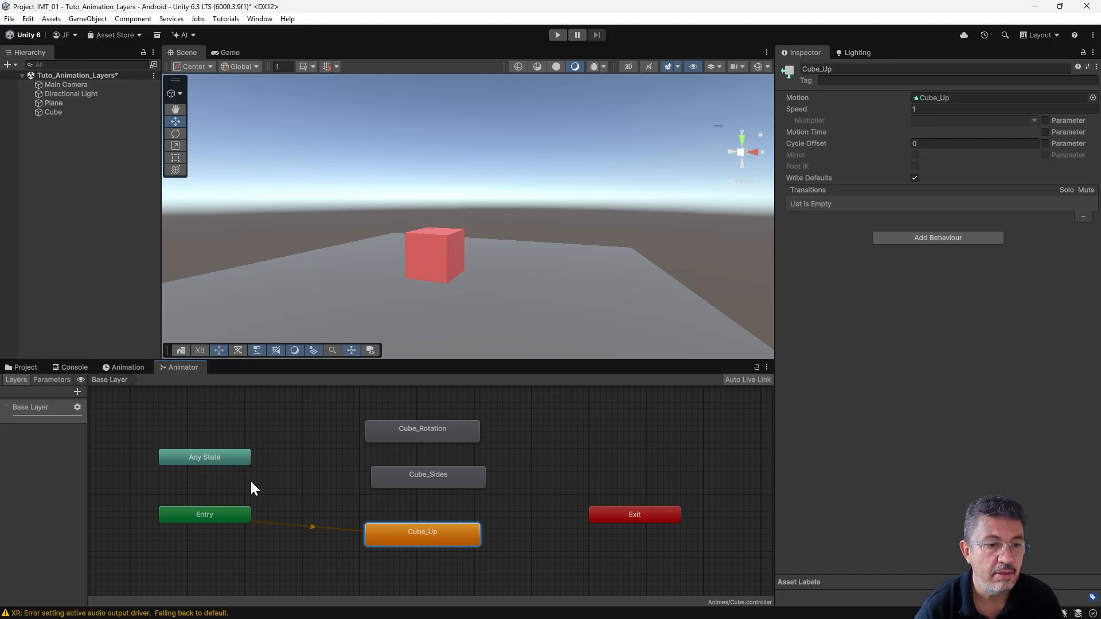
- Widen the Animator's layer list and add a new layer named Rotation
{"action": "left_click_drag", "start_coordinate": [88, 442], "coordinate": [147, 445]}
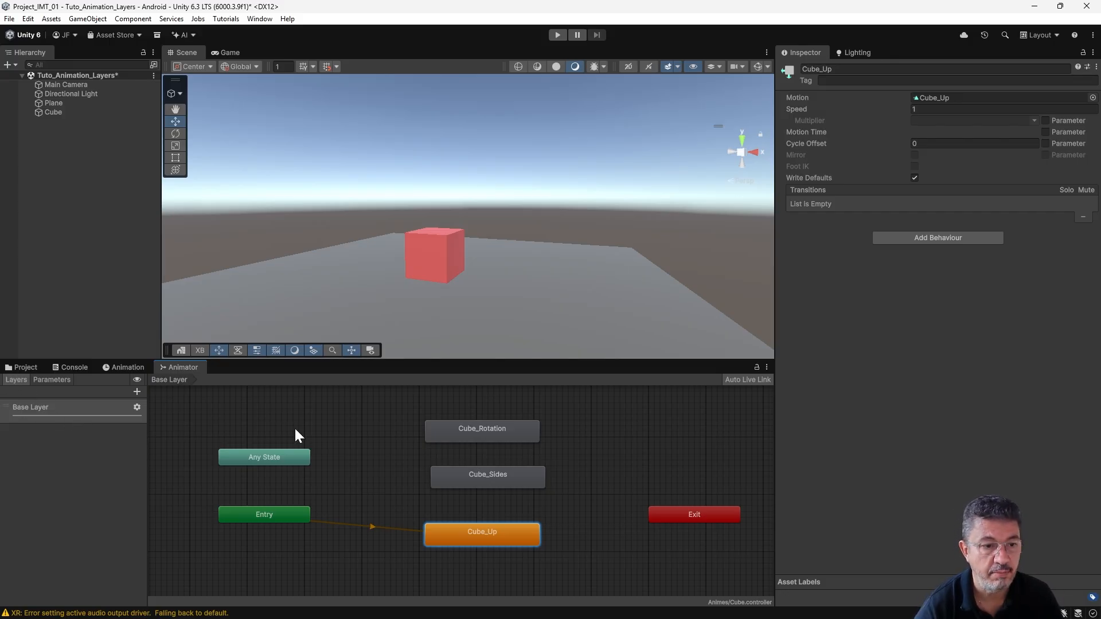
{"action": "left_click", "coordinate": [137, 392]}
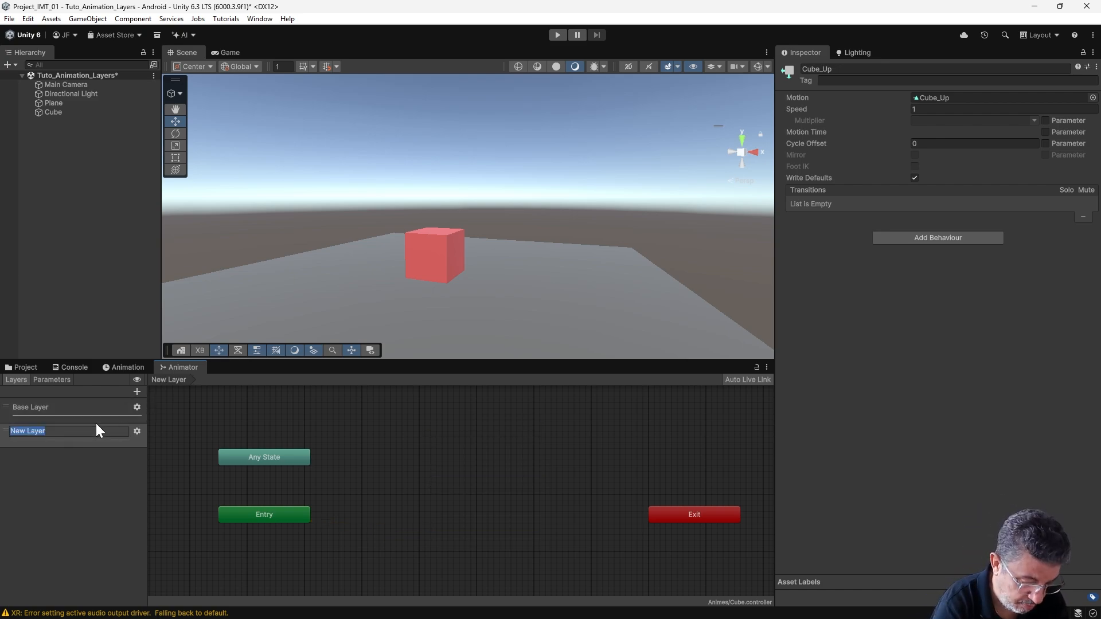
{"action": "type", "text": "Rotation"}
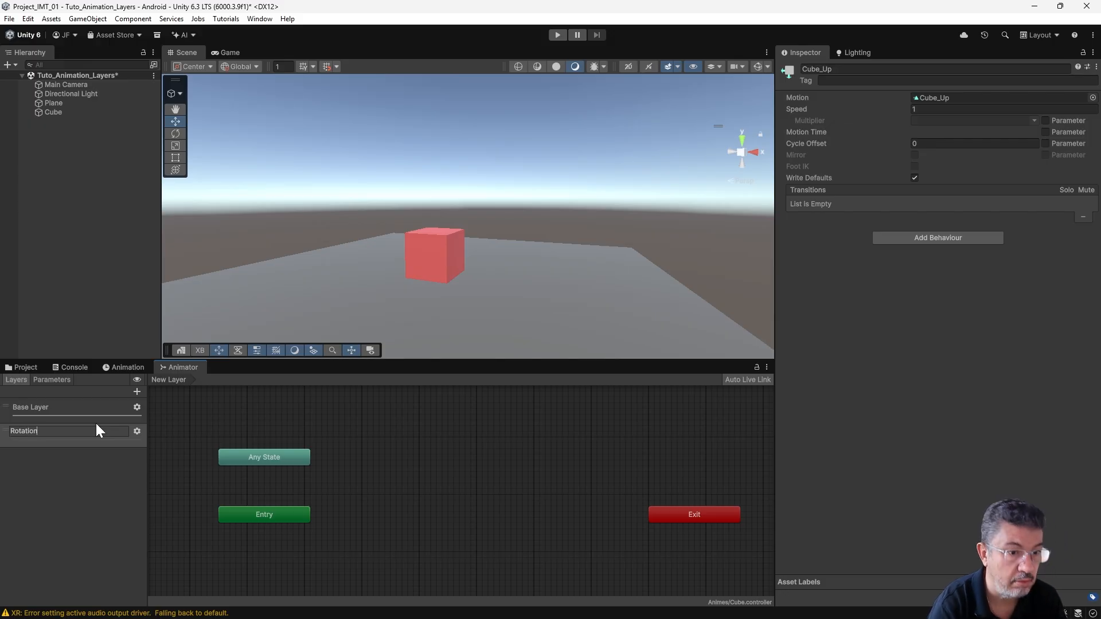
{"action": "key", "text": "Return"}
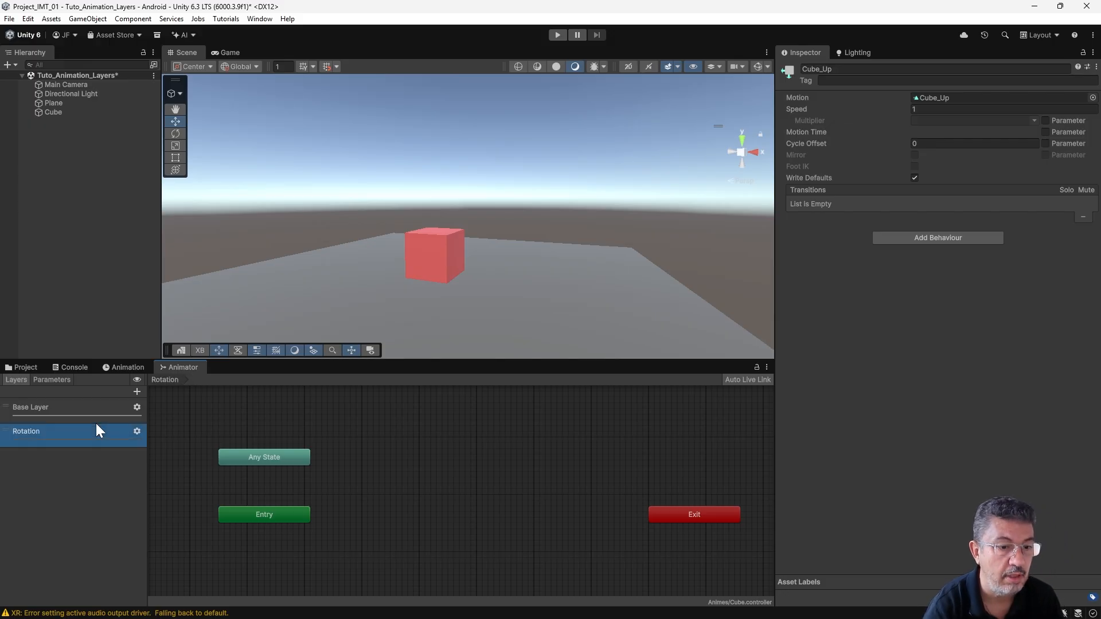
- Add two more animator layers named UpDown and Sides
{"action": "left_click", "coordinate": [137, 392]}
{"action": "type", "text": "UpDown"}
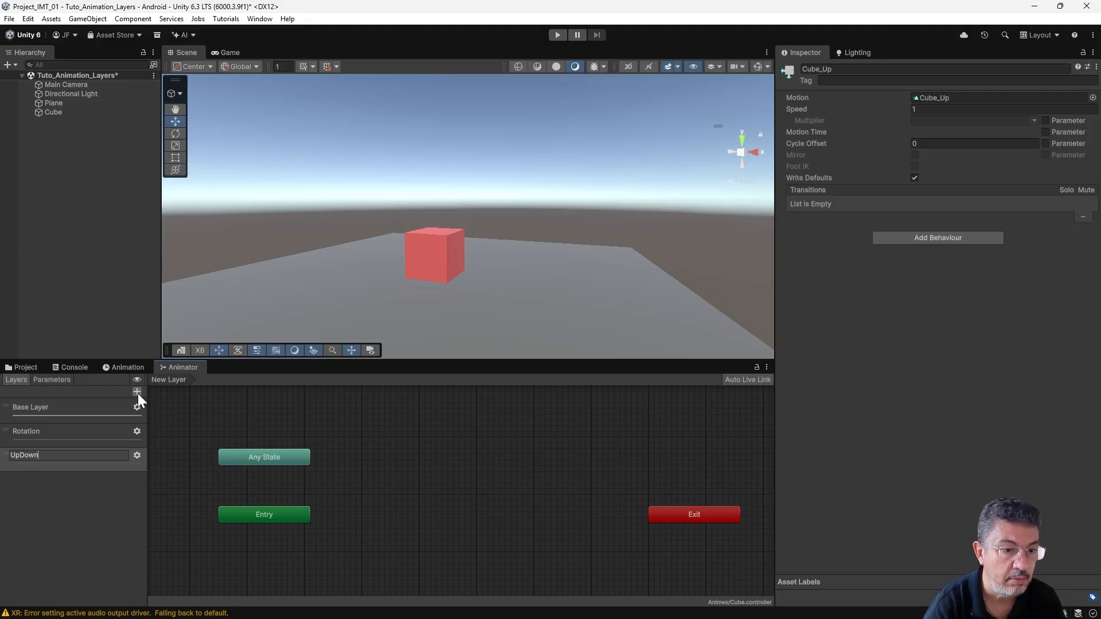
{"action": "key", "text": "Return"}
{"action": "left_click", "coordinate": [137, 392]}
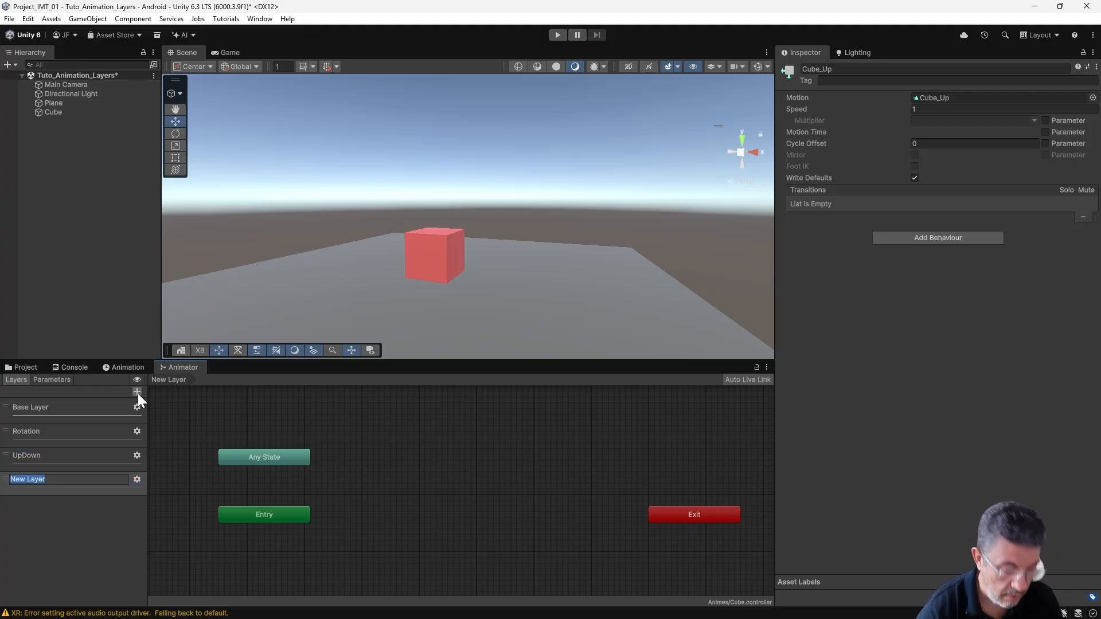
{"action": "type", "text": "Sides"}
{"action": "key", "text": "Return"}
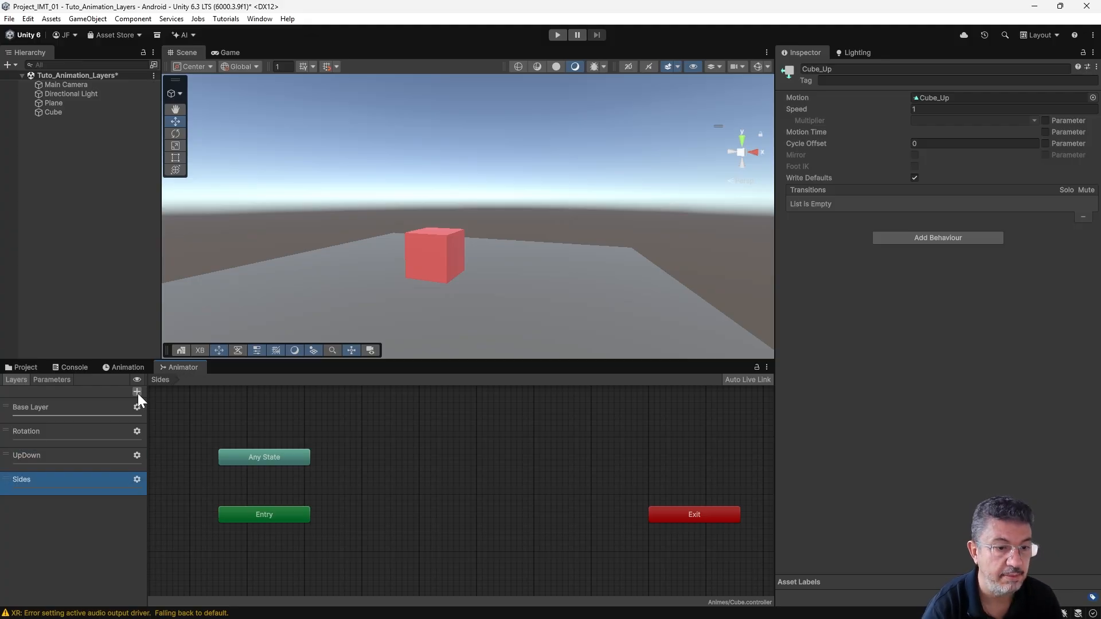
- Review the state graphs of the Base Layer and the Rotation, UpDown and Sides layers
{"action": "left_click", "coordinate": [60, 410]}
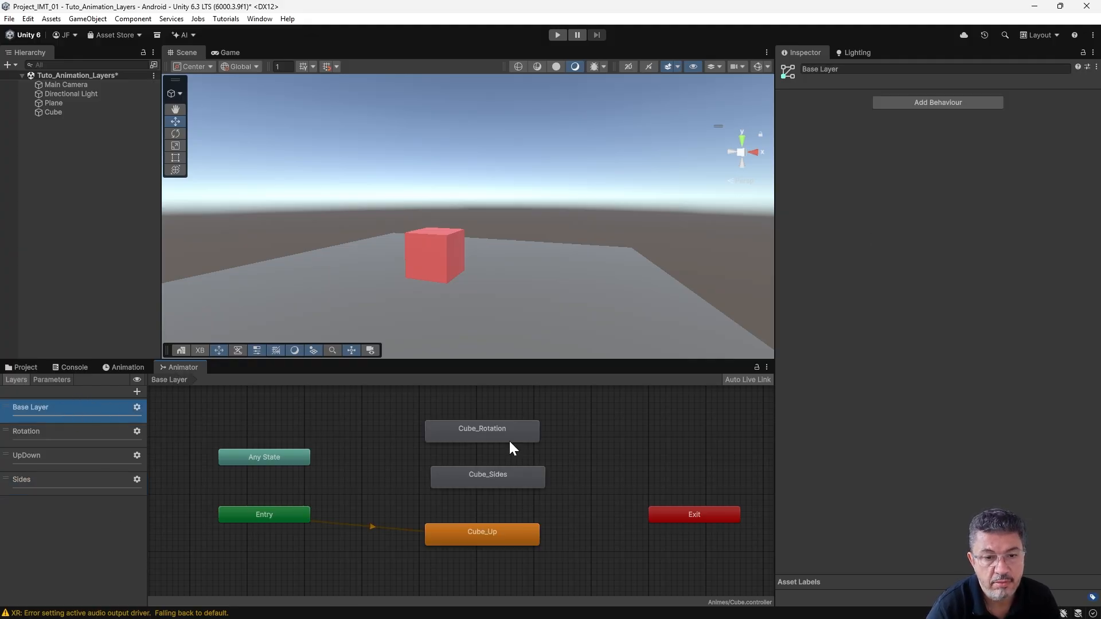
{"action": "left_click", "coordinate": [73, 436]}
{"action": "left_click", "coordinate": [81, 456]}
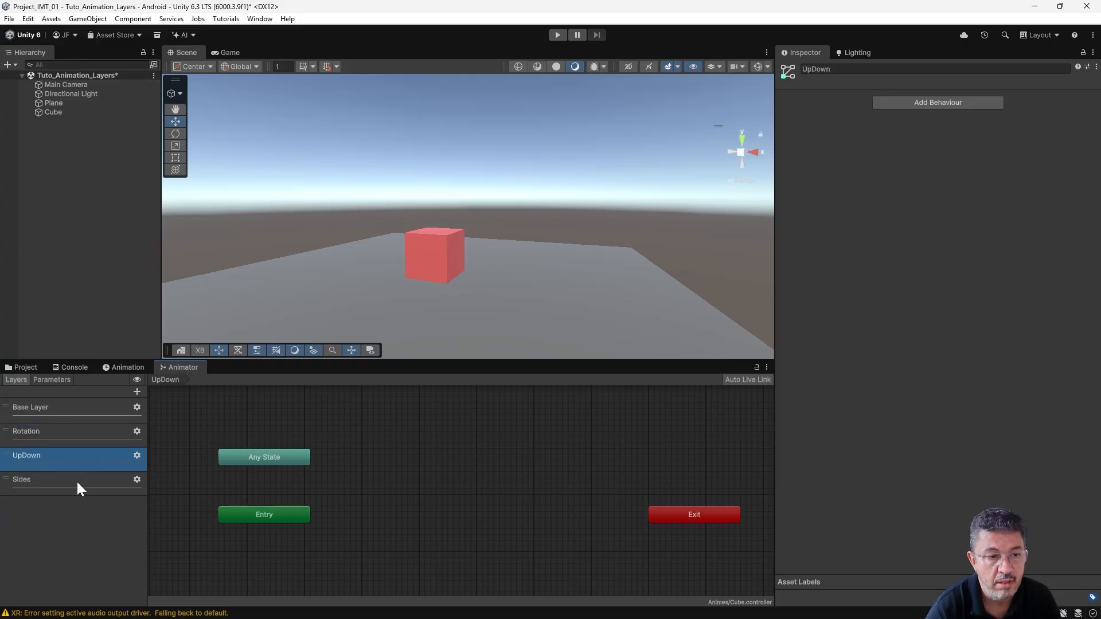
{"action": "left_click", "coordinate": [78, 489]}
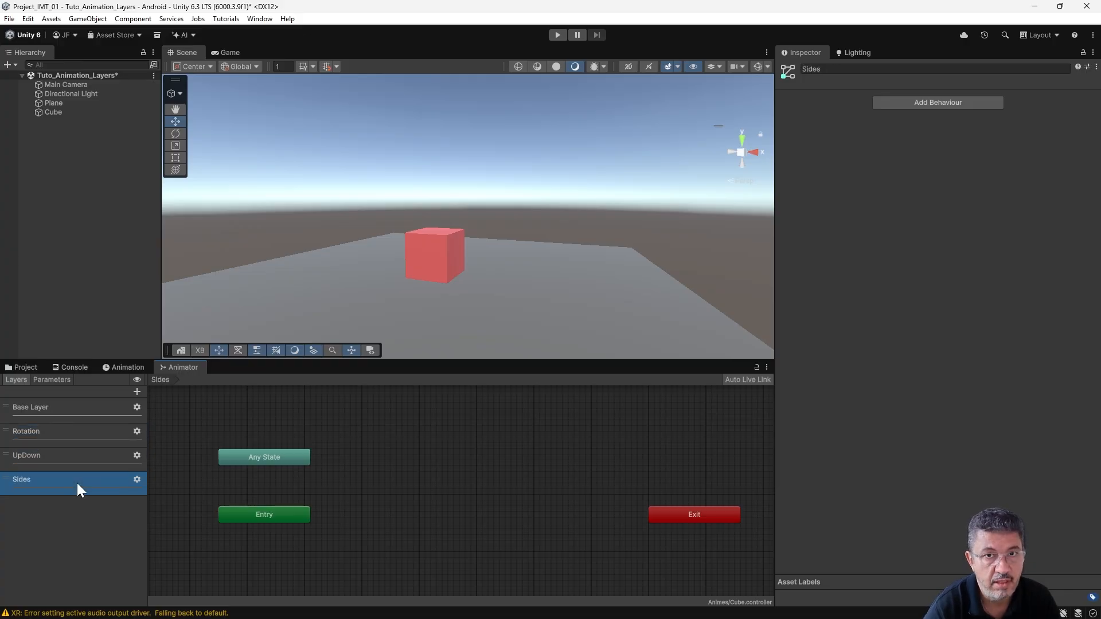
- Copy the Cube_Rotation state from the Base Layer and paste it into the Rotation layer's graph
{"action": "left_click", "coordinate": [90, 407]}
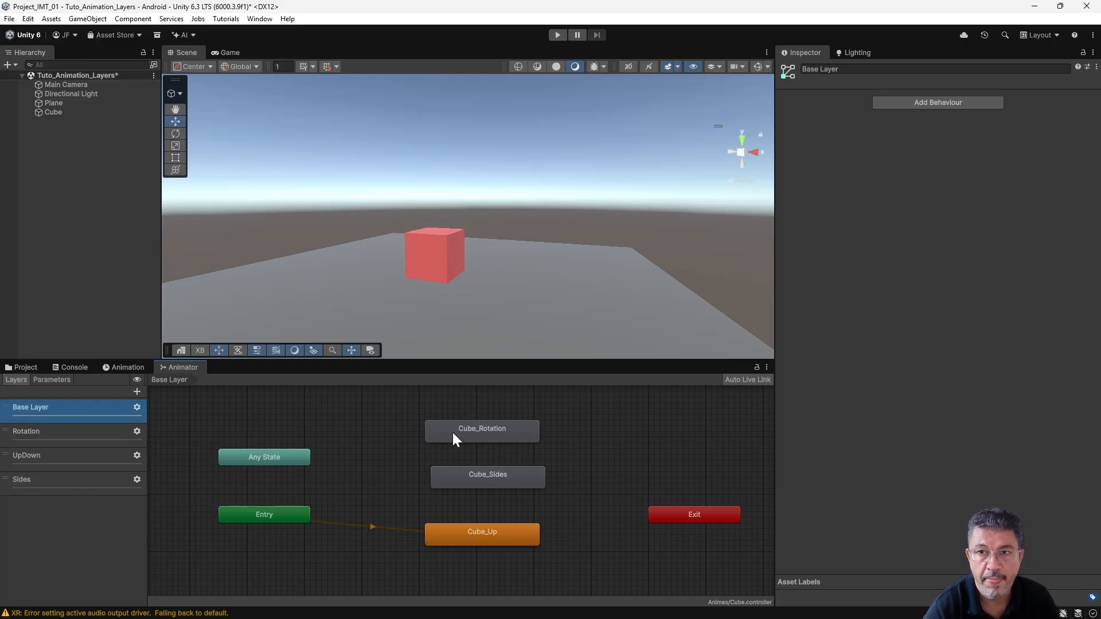
{"action": "left_click", "coordinate": [485, 434]}
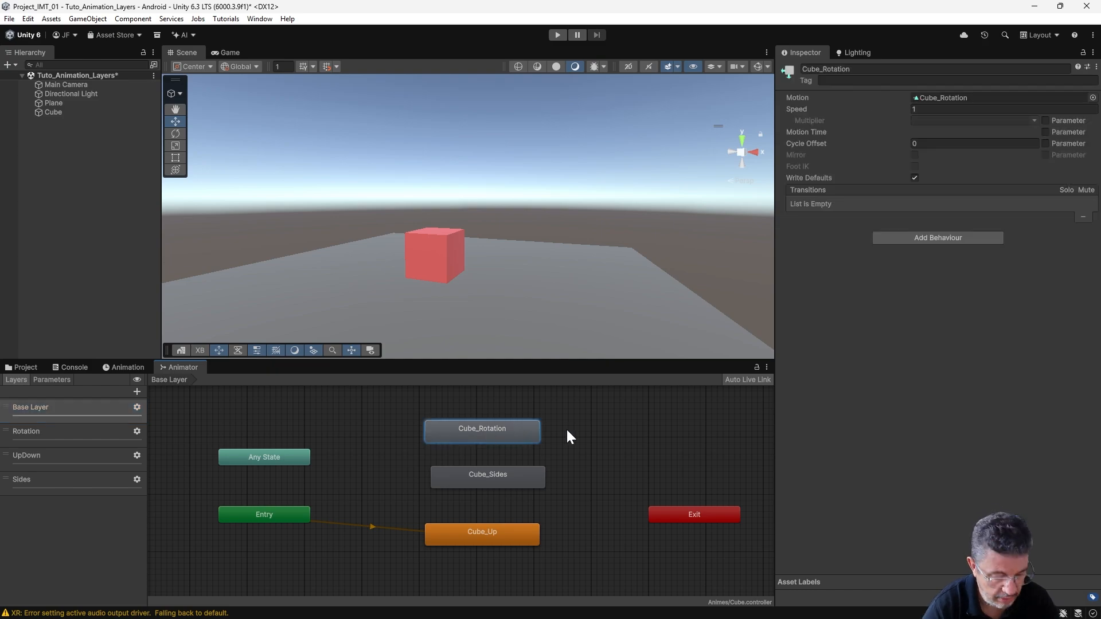
{"action": "right_click", "coordinate": [491, 431]}
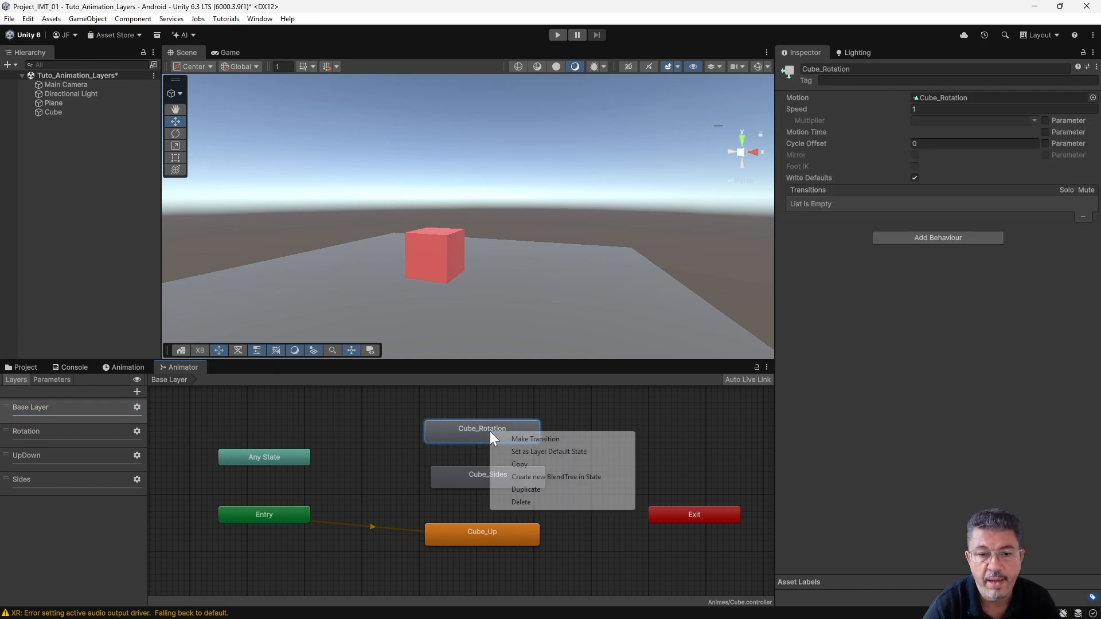
{"action": "left_click", "coordinate": [531, 465]}
{"action": "left_click", "coordinate": [57, 434]}
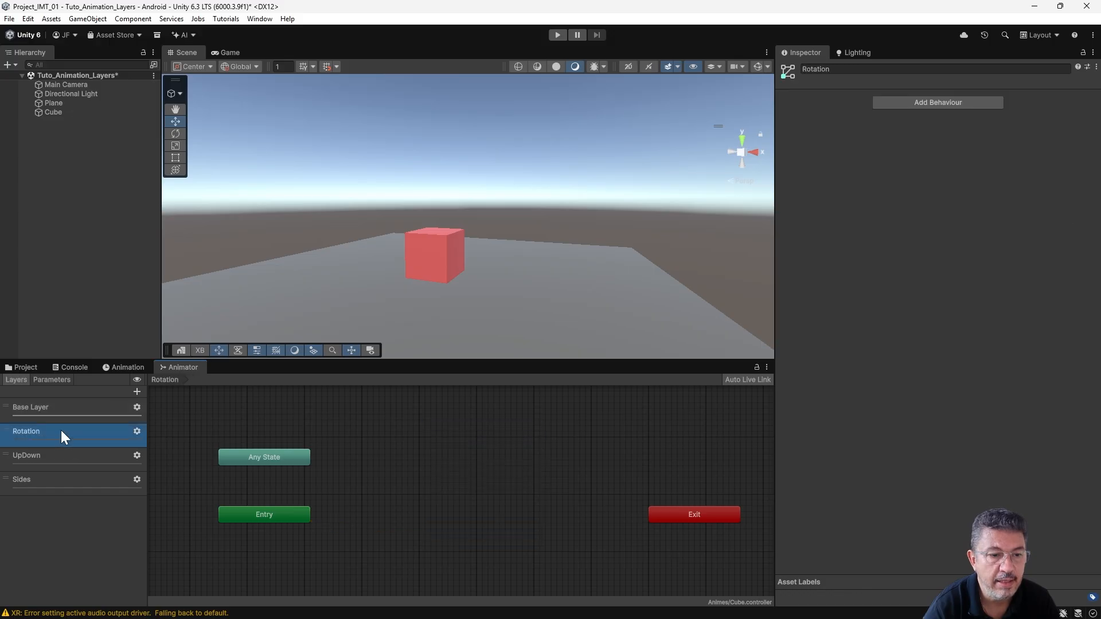
{"action": "right_click", "coordinate": [475, 426]}
{"action": "left_click", "coordinate": [522, 456]}
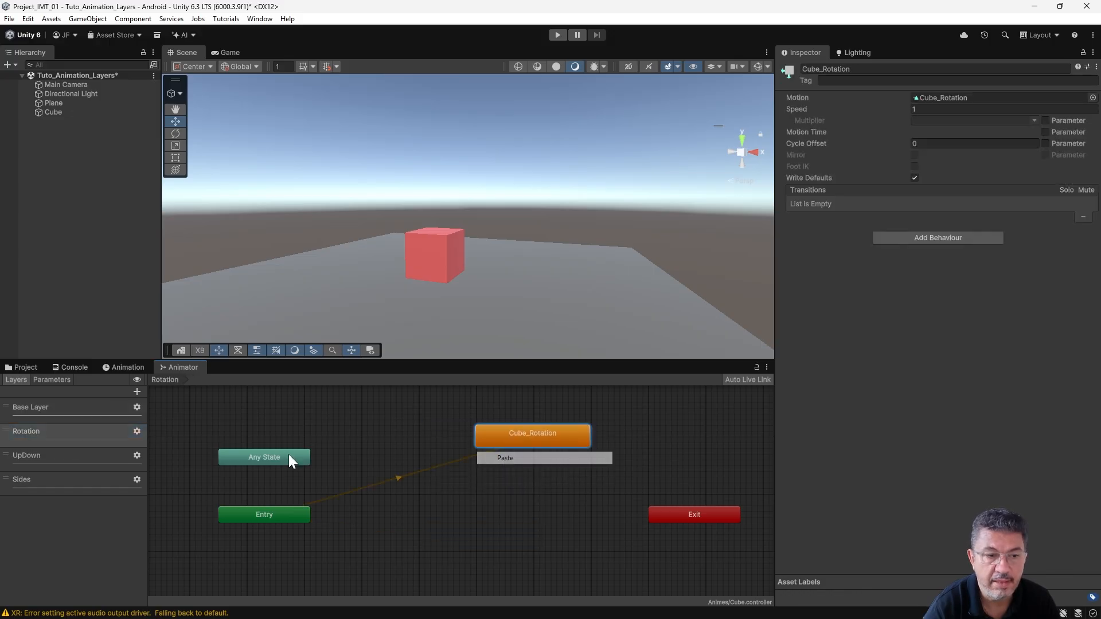
- Copy the Cube_Sides state from the Base Layer and paste it into the Sides layer's graph
{"action": "left_click", "coordinate": [47, 405]}
{"action": "left_click", "coordinate": [494, 478]}
{"action": "right_click", "coordinate": [496, 477]}
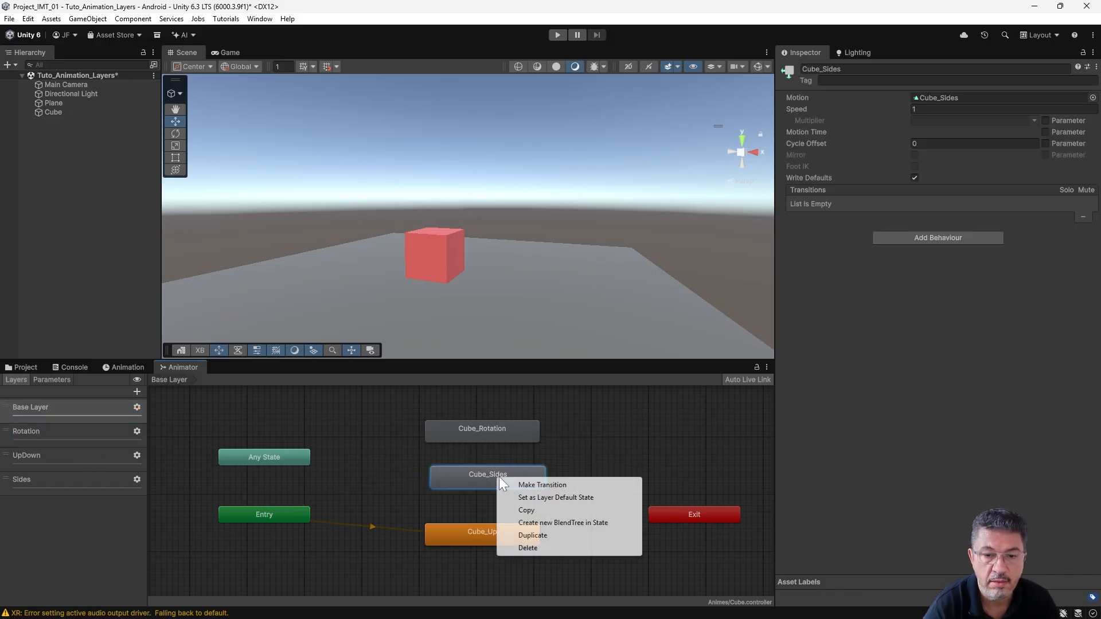
{"action": "left_click", "coordinate": [531, 510]}
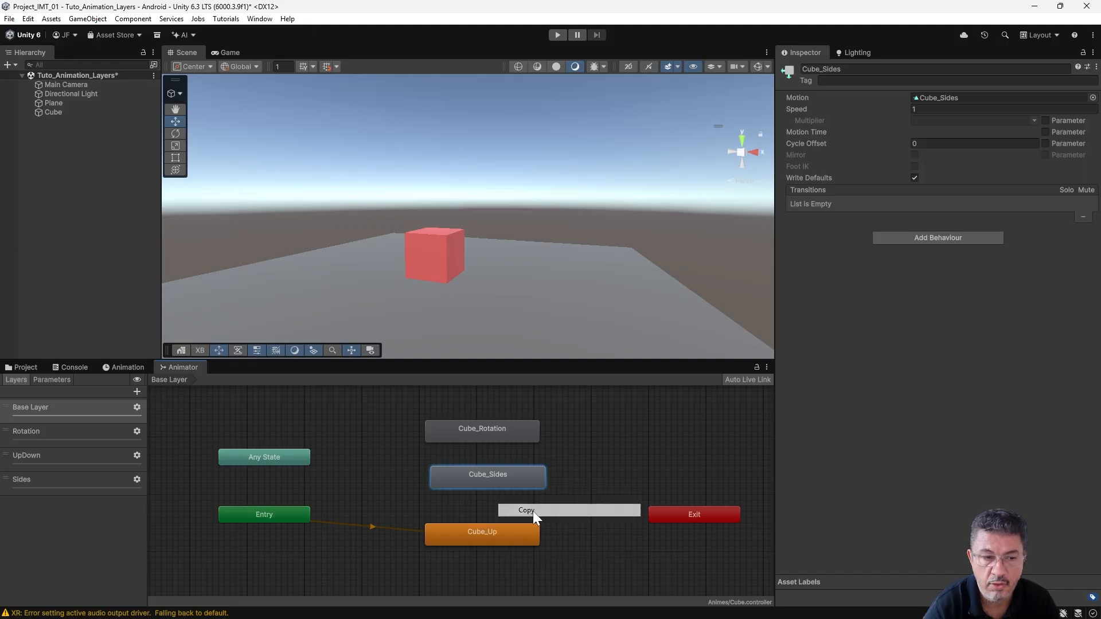
{"action": "left_click", "coordinate": [56, 480]}
{"action": "right_click", "coordinate": [494, 443]}
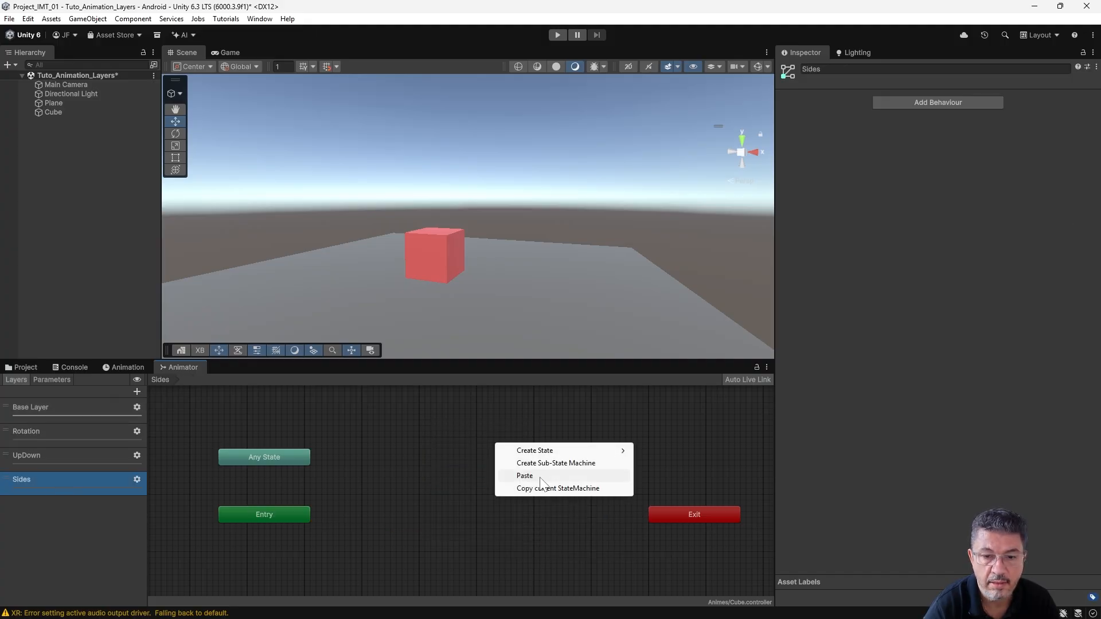
{"action": "left_click", "coordinate": [516, 477]}
- Copy the Cube_Up state from the Base Layer and paste it into the UpDown layer's graph
{"action": "left_click", "coordinate": [52, 408]}
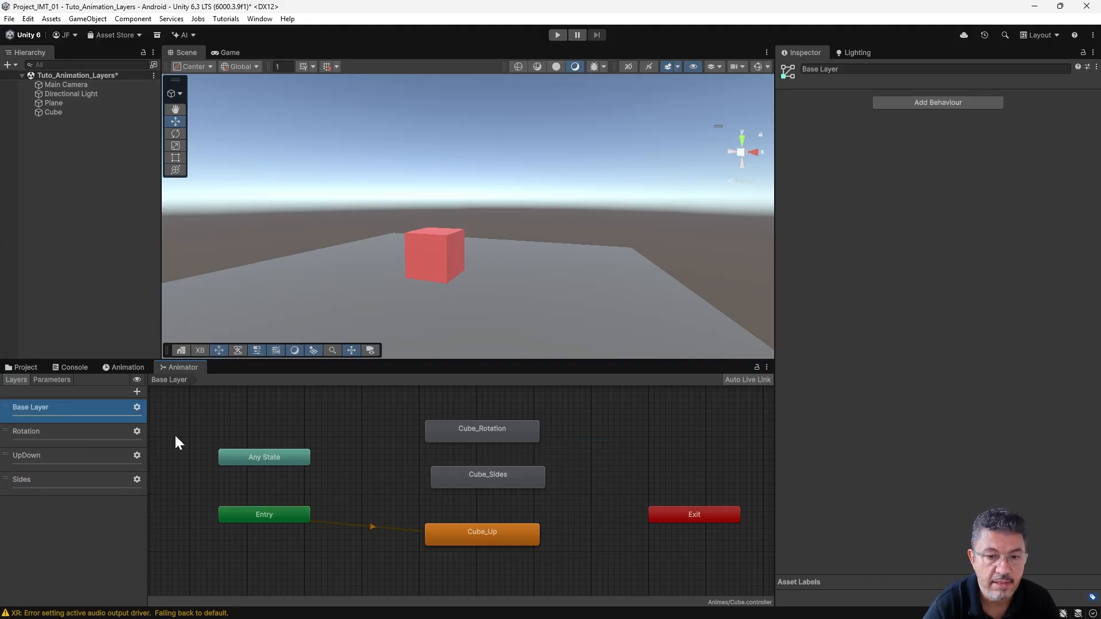
{"action": "right_click", "coordinate": [502, 534]}
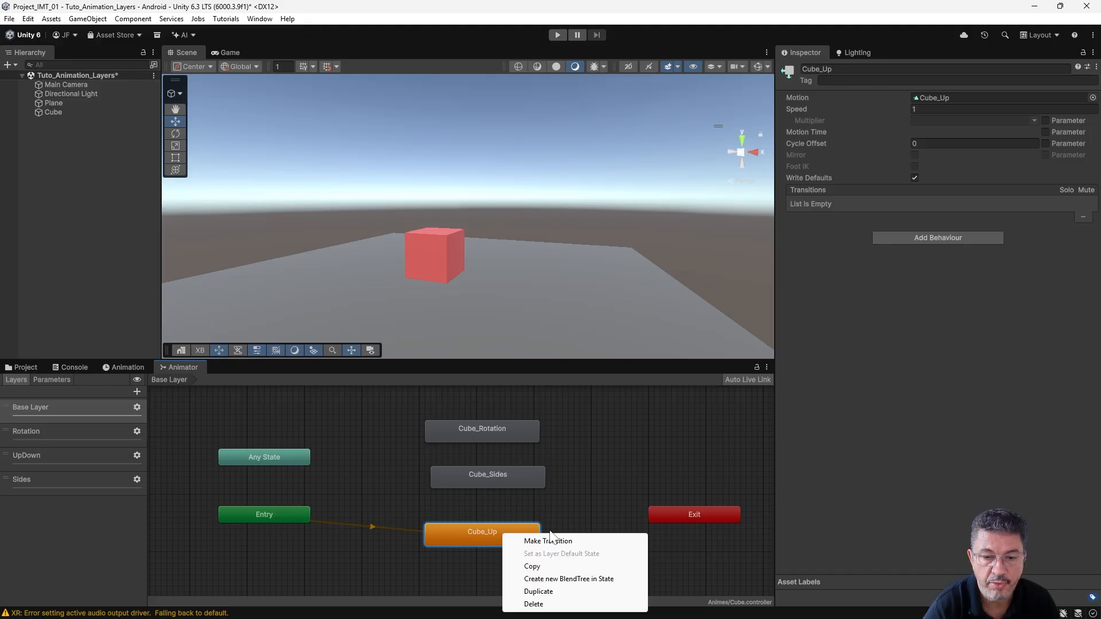
{"action": "left_click", "coordinate": [539, 566]}
{"action": "left_click", "coordinate": [96, 456]}
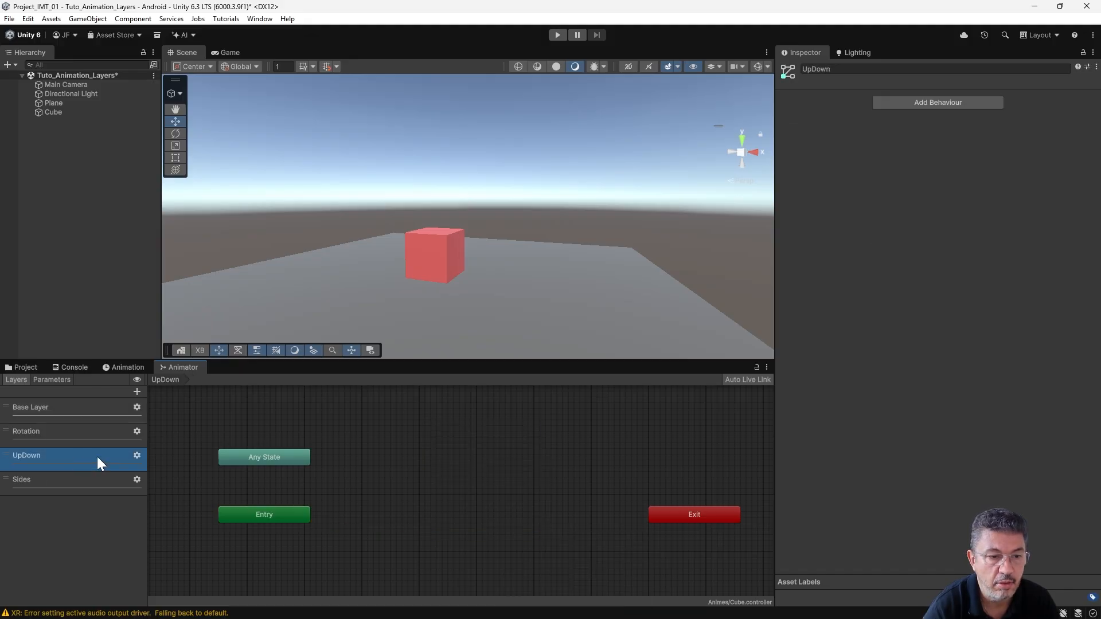
{"action": "right_click", "coordinate": [471, 436]}
{"action": "left_click", "coordinate": [502, 467]}
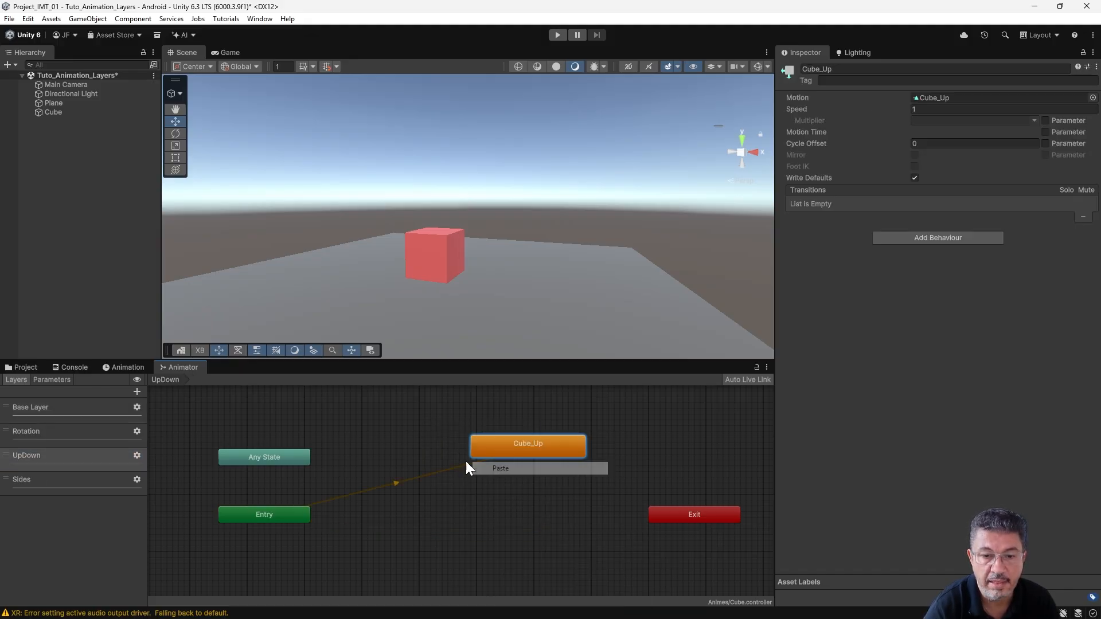
{"action": "left_click", "coordinate": [367, 420]}
- Delete the Cube_Rotation, Cube_Sides and Cube_Up states from the Base Layer
{"action": "left_click", "coordinate": [64, 407]}
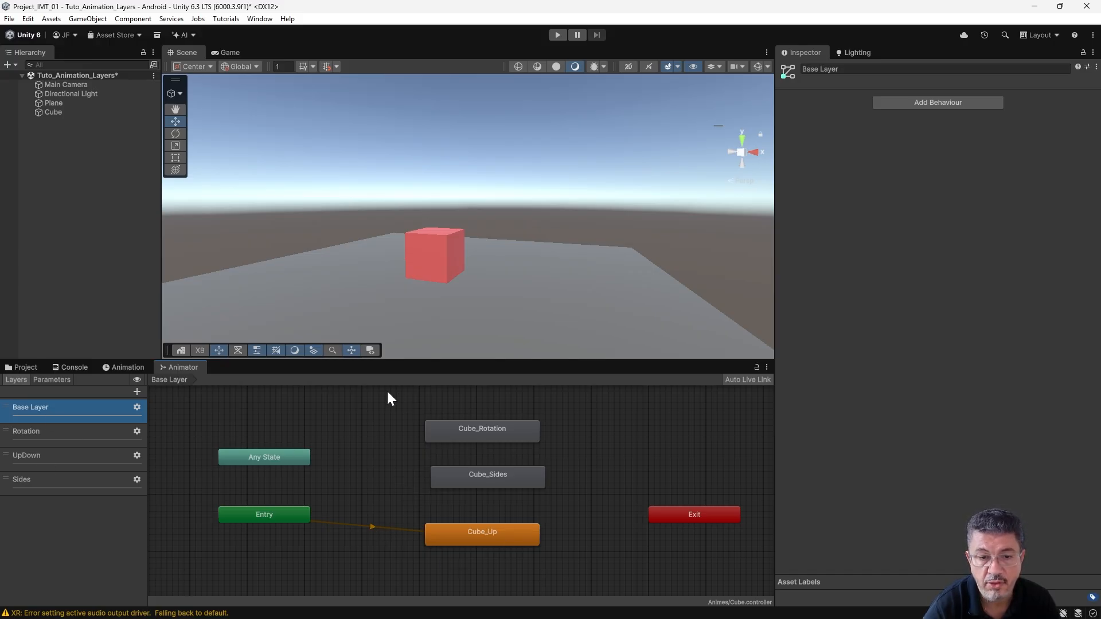
{"action": "left_click_drag", "start_coordinate": [388, 393], "coordinate": [598, 579]}
{"action": "key", "text": "Delete"}
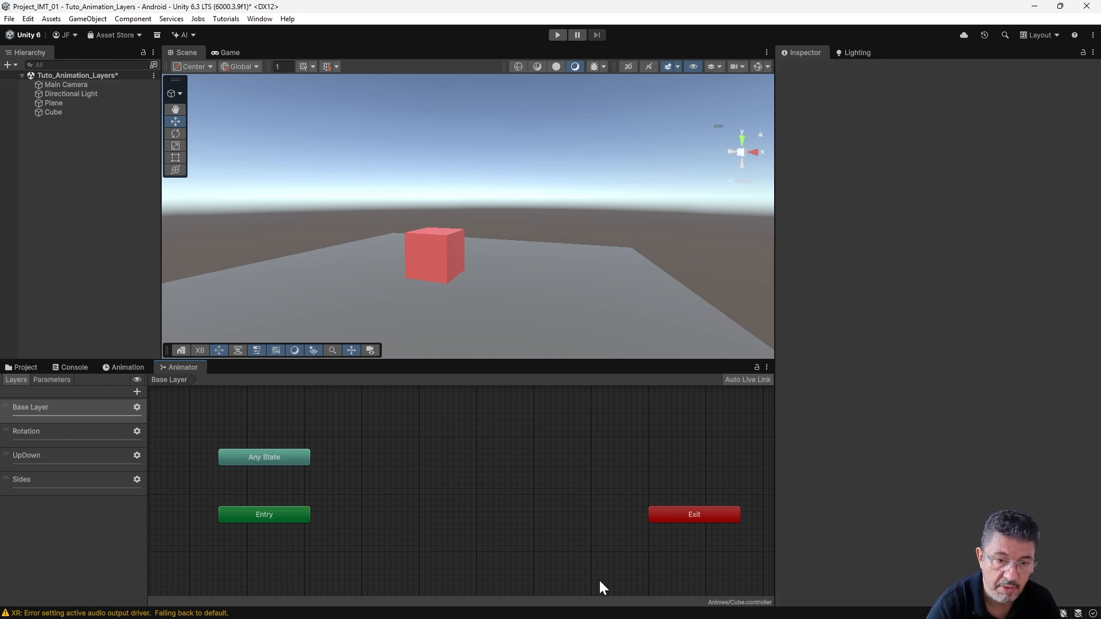
- Check the graphs of the three new layers and move Cube_Rotation closer to Entry in the Rotation layer
{"action": "left_click", "coordinate": [44, 436]}
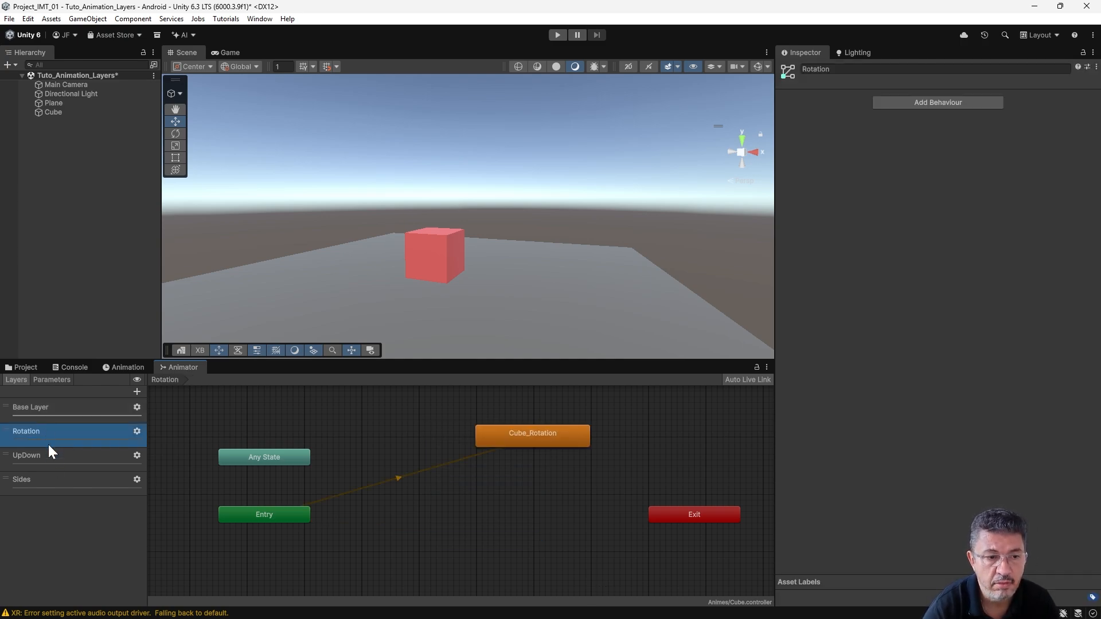
{"action": "left_click", "coordinate": [61, 462]}
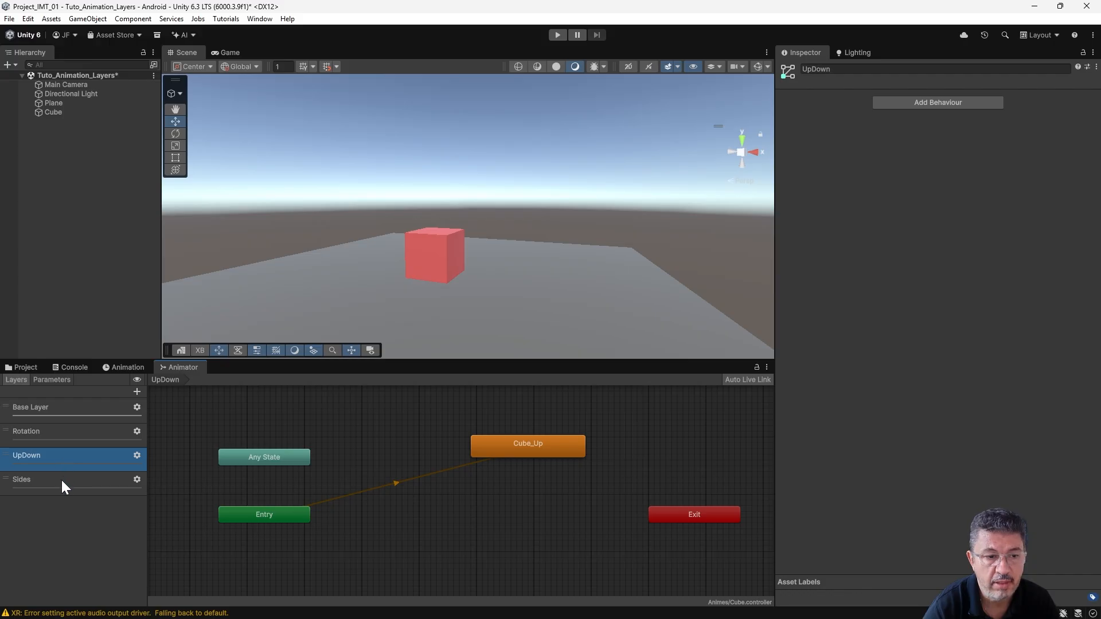
{"action": "left_click", "coordinate": [61, 481]}
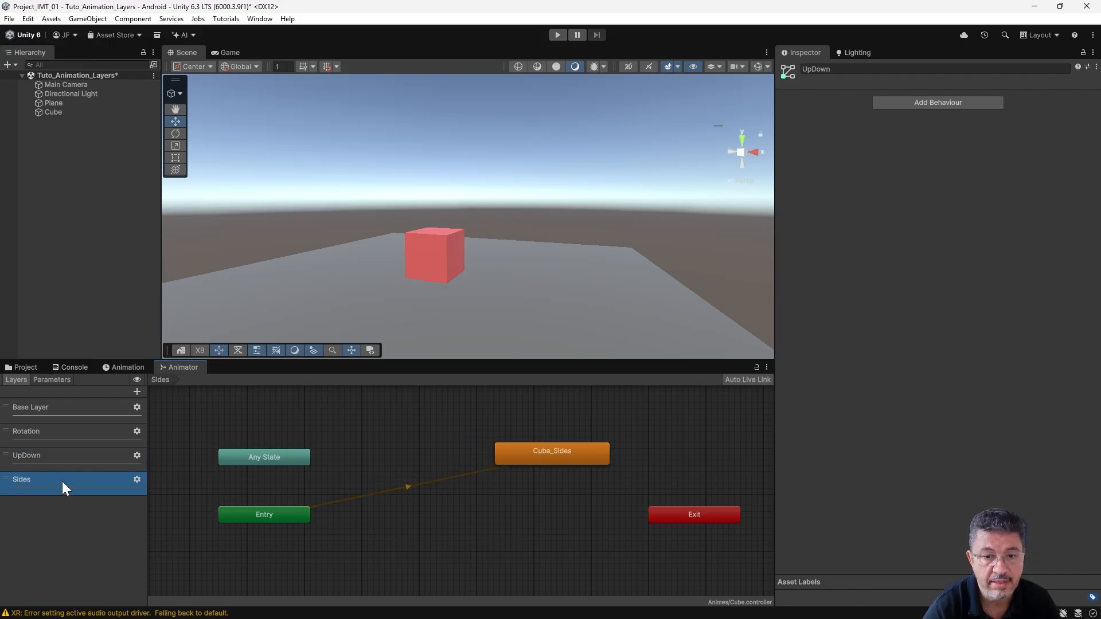
{"action": "left_click", "coordinate": [74, 438]}
{"action": "left_click_drag", "start_coordinate": [518, 439], "coordinate": [462, 487]}
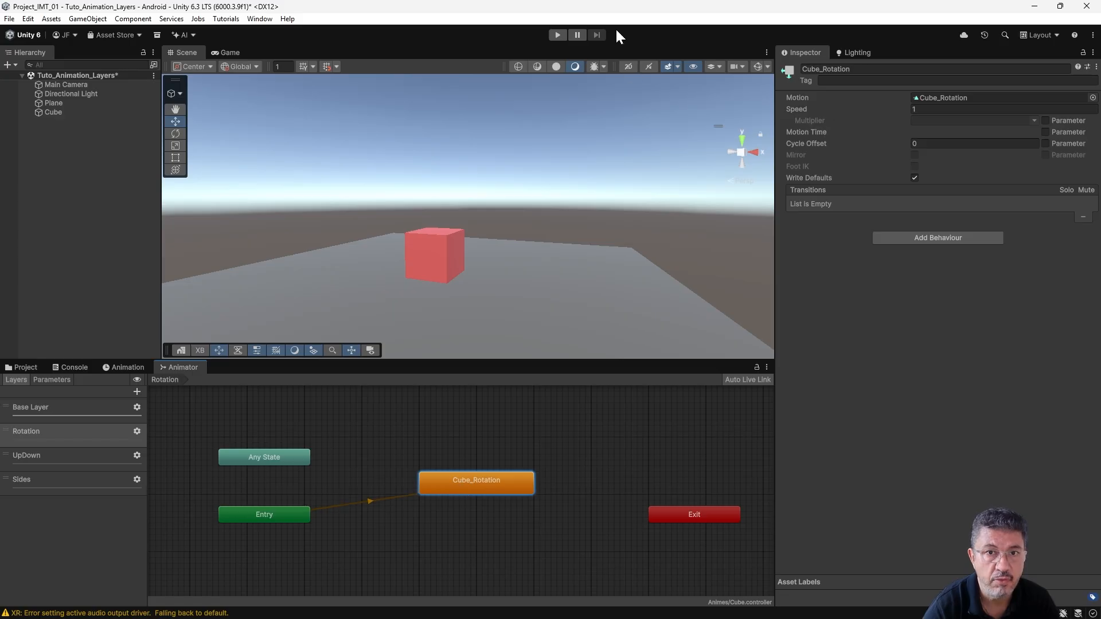
- Run the scene in play mode and examine the Base Layer and Rotation layer graphs
{"action": "left_click", "coordinate": [557, 36]}
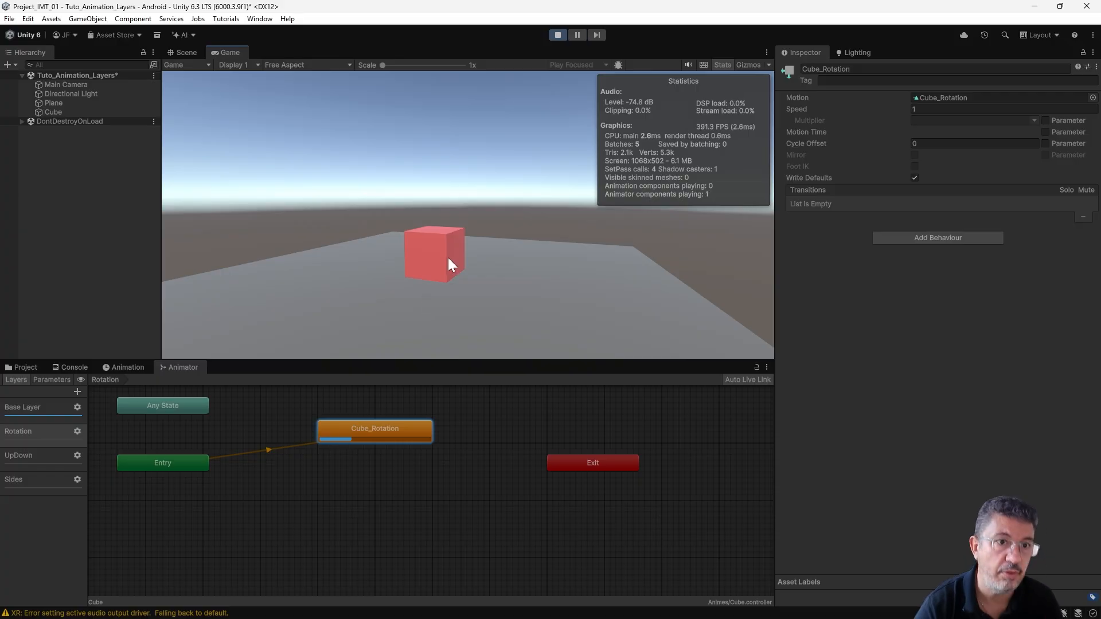
{"action": "left_click", "coordinate": [37, 407]}
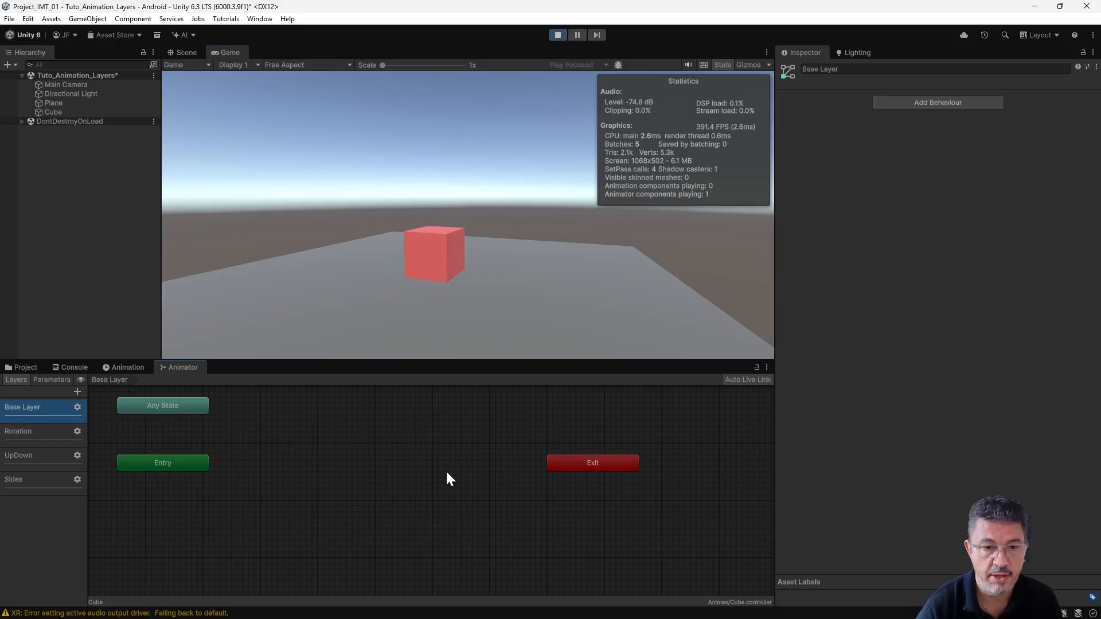
{"action": "left_click", "coordinate": [36, 432]}
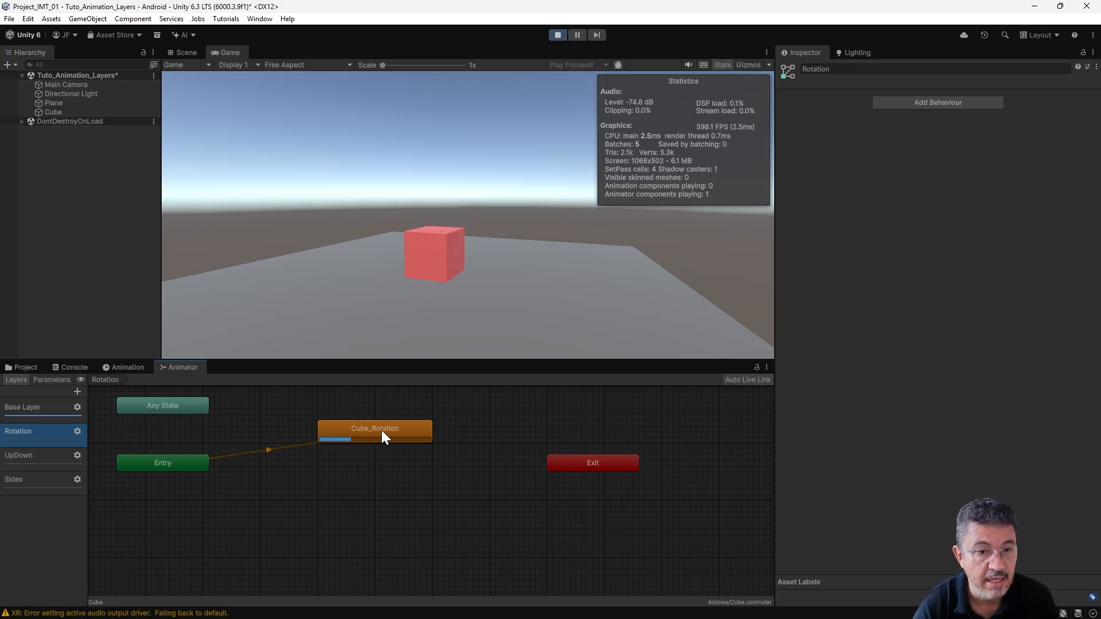
- Reposition Cube_Up in the UpDown graph and Cube_Sides in the Sides graph closer to their Entry nodes
{"action": "left_click", "coordinate": [49, 457]}
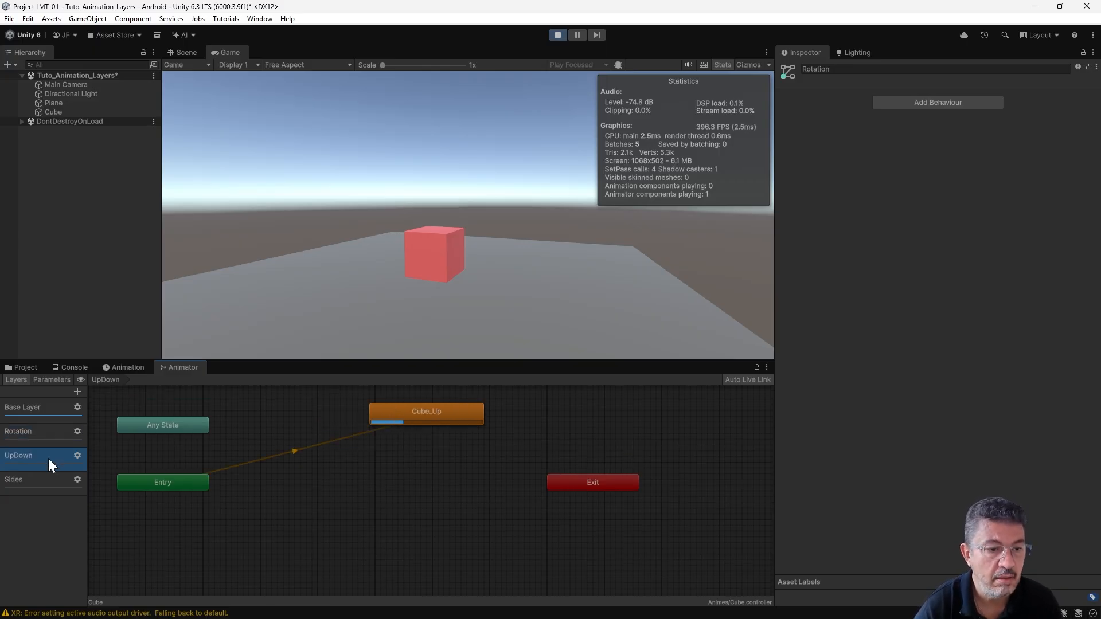
{"action": "left_click_drag", "start_coordinate": [428, 411], "coordinate": [387, 457]}
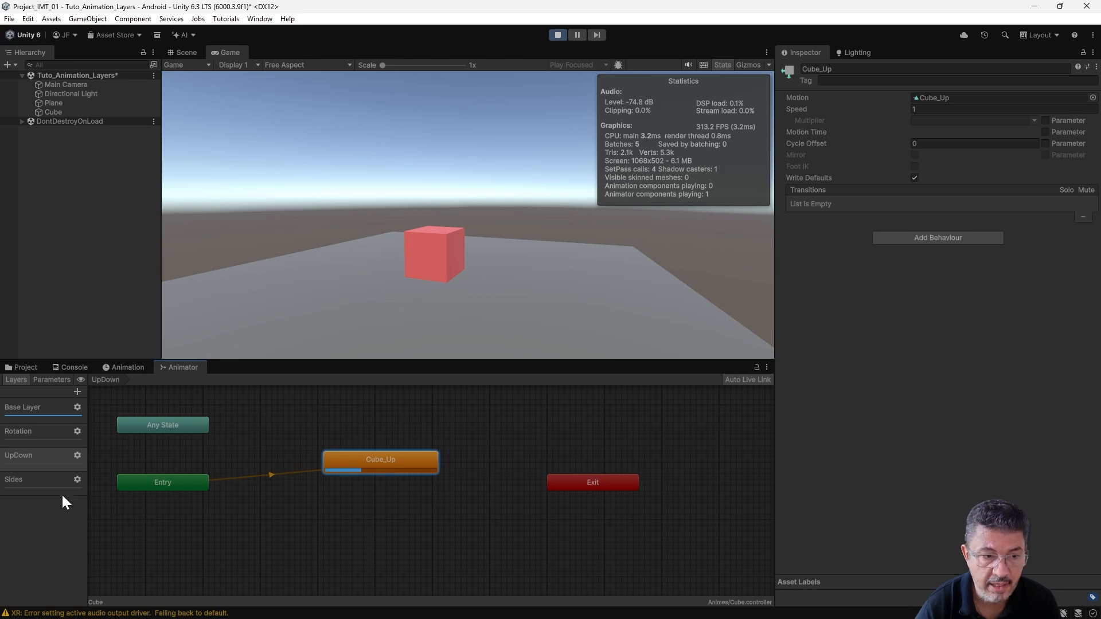
{"action": "left_click", "coordinate": [36, 479]}
{"action": "left_click_drag", "start_coordinate": [471, 422], "coordinate": [458, 434]}
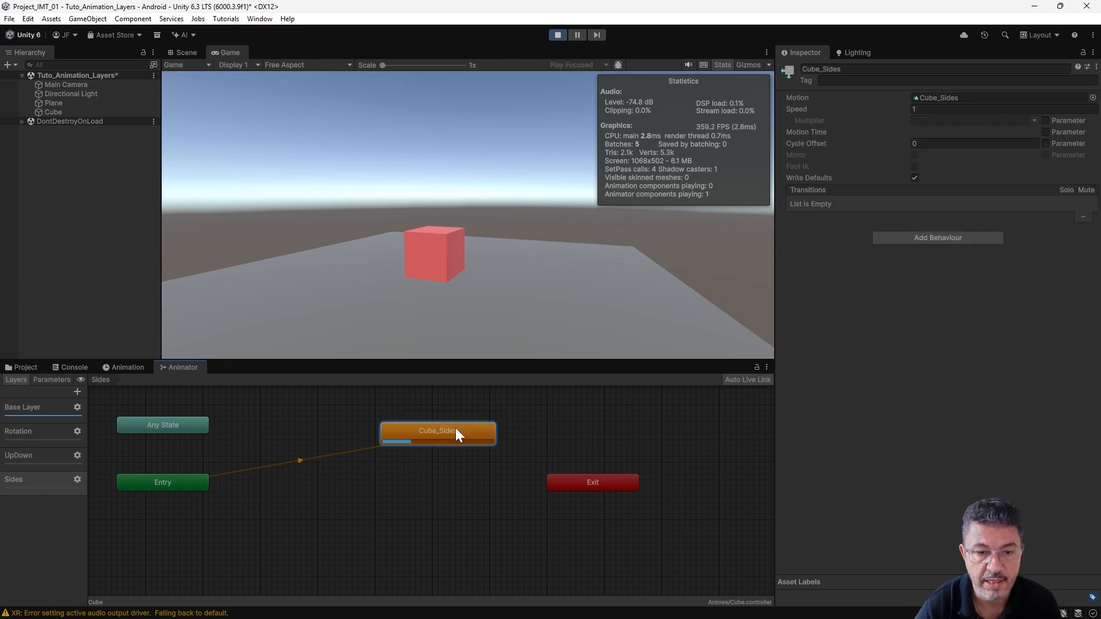
- Widen the Animator's layer list and set the Rotation layer's weight to 1
{"action": "left_click_drag", "start_coordinate": [89, 431], "coordinate": [159, 431]}
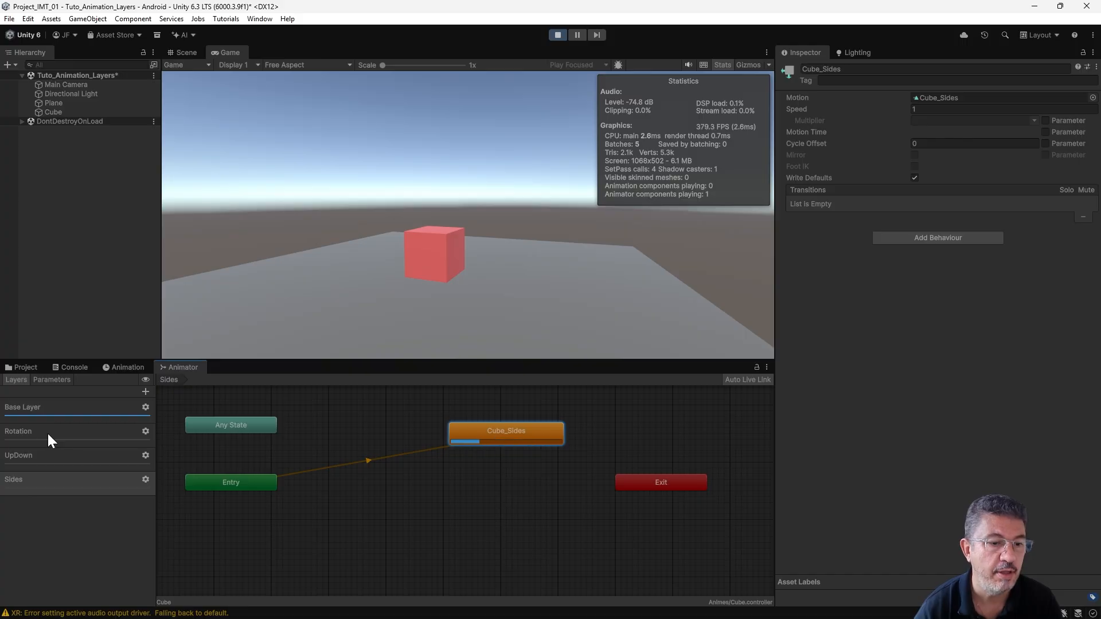
{"action": "left_click", "coordinate": [145, 431]}
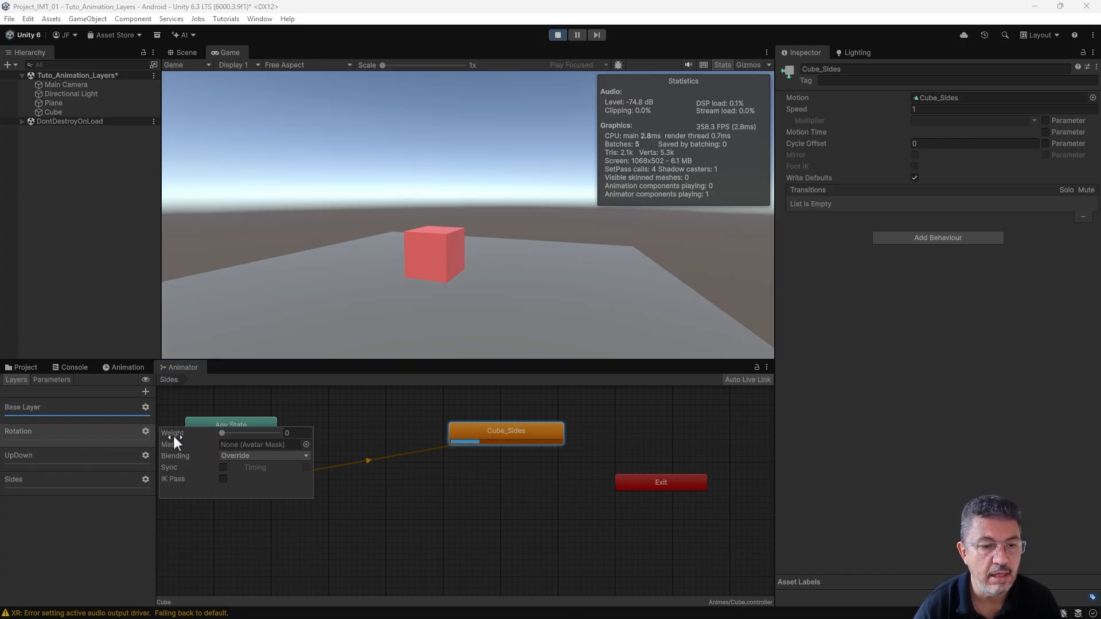
{"action": "left_click_drag", "start_coordinate": [222, 434], "coordinate": [287, 441]}
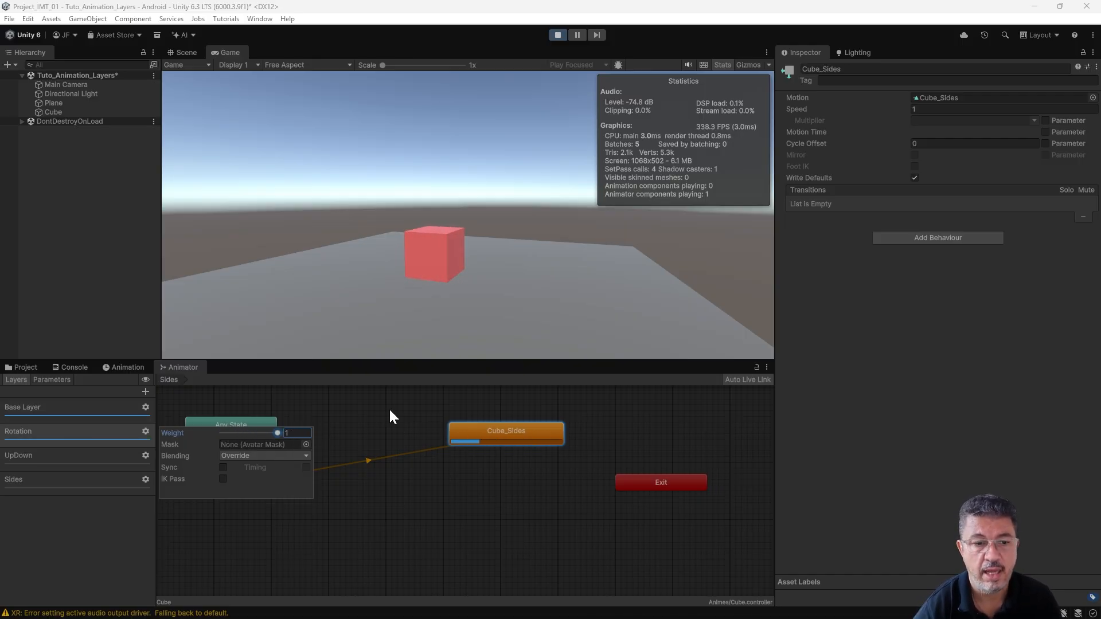
- Set the UpDown layer's weight to 1 while the scene is playing
{"action": "left_click", "coordinate": [60, 459]}
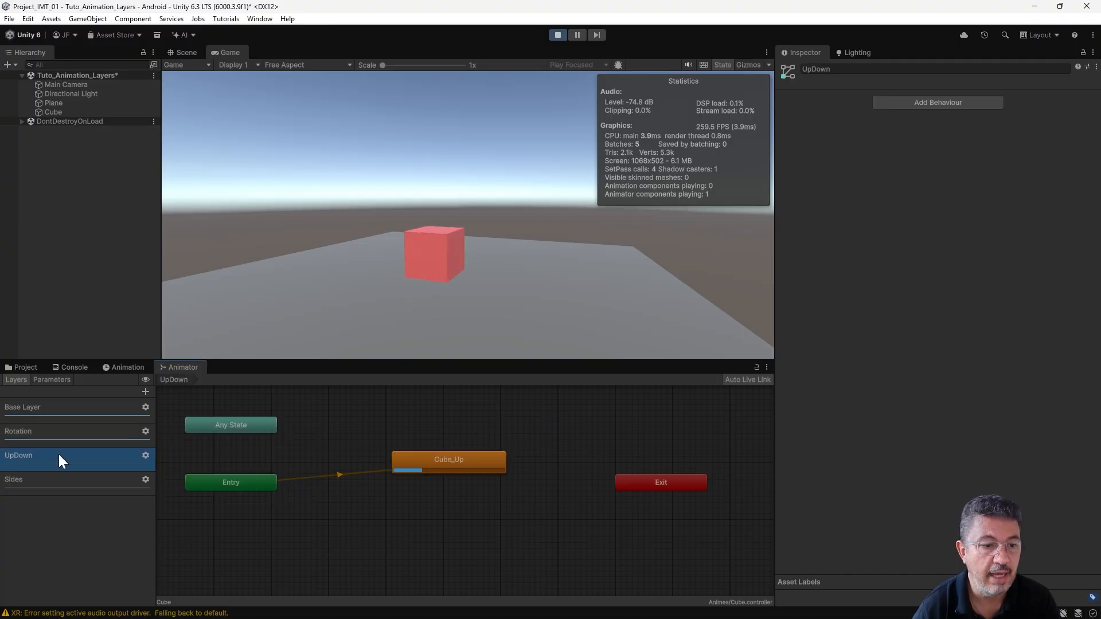
{"action": "left_click", "coordinate": [146, 456]}
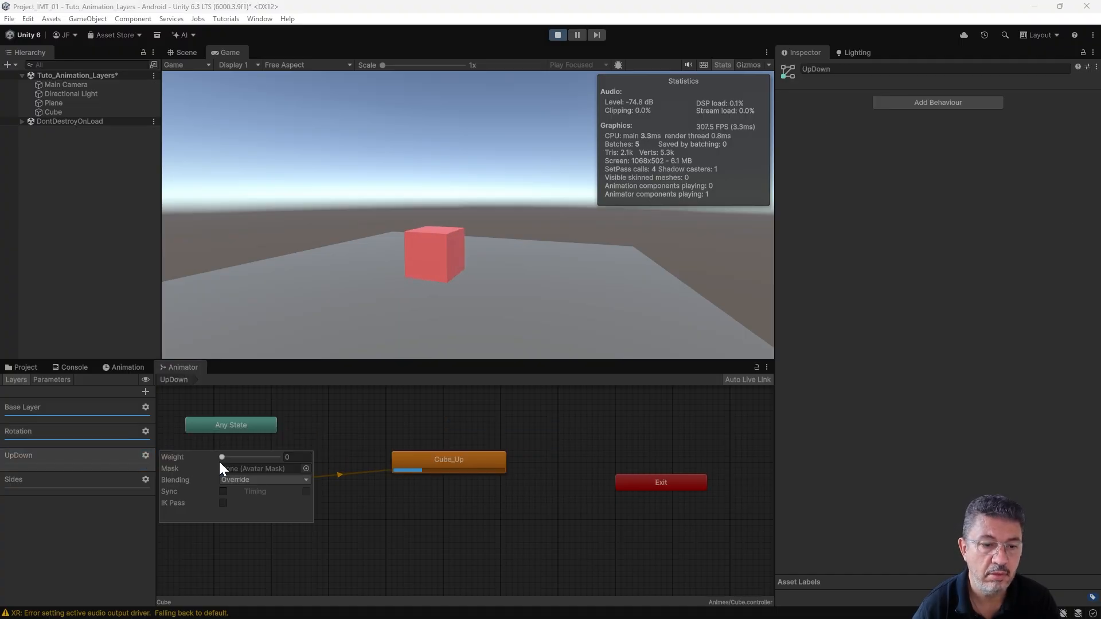
{"action": "left_click_drag", "start_coordinate": [223, 457], "coordinate": [291, 456]}
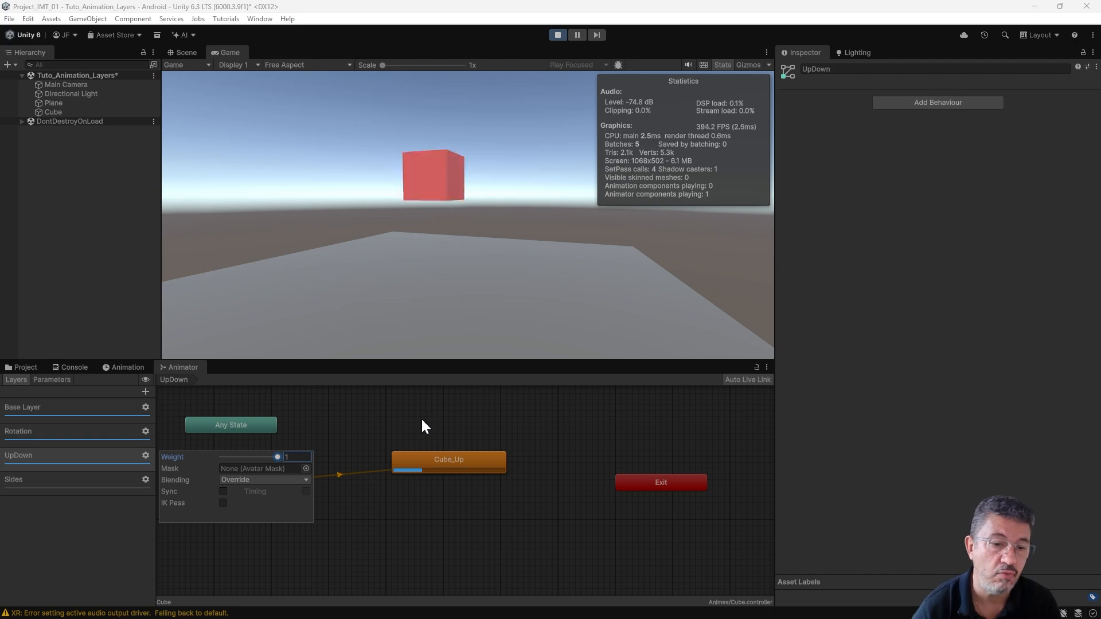
{"action": "left_click", "coordinate": [402, 416]}
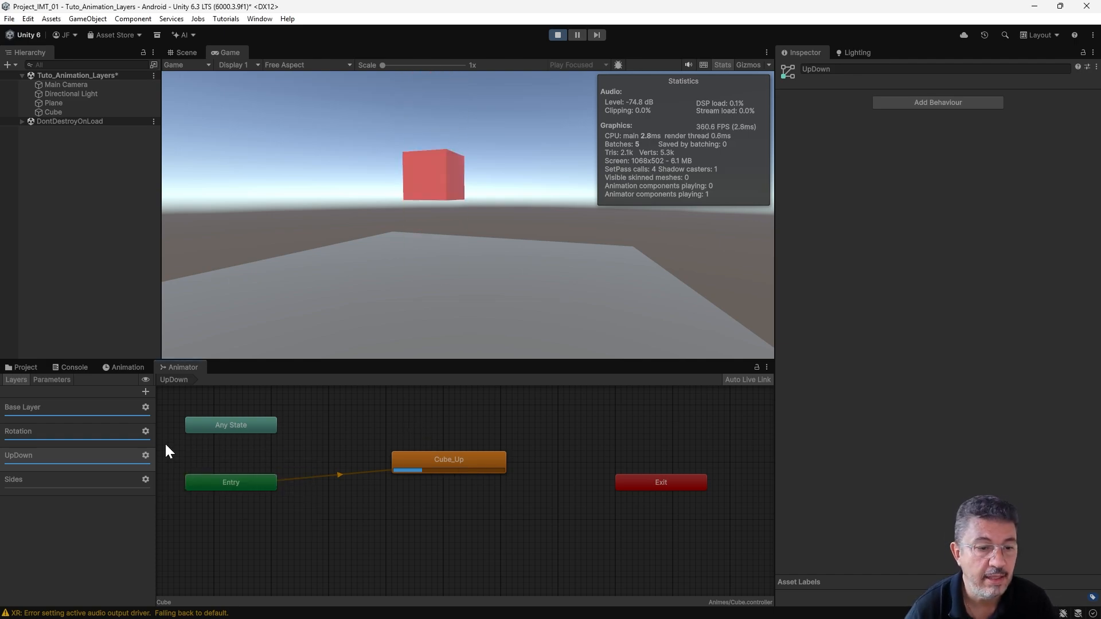
- Set the Rotation layer's weight back to 0
{"action": "left_click", "coordinate": [145, 431]}
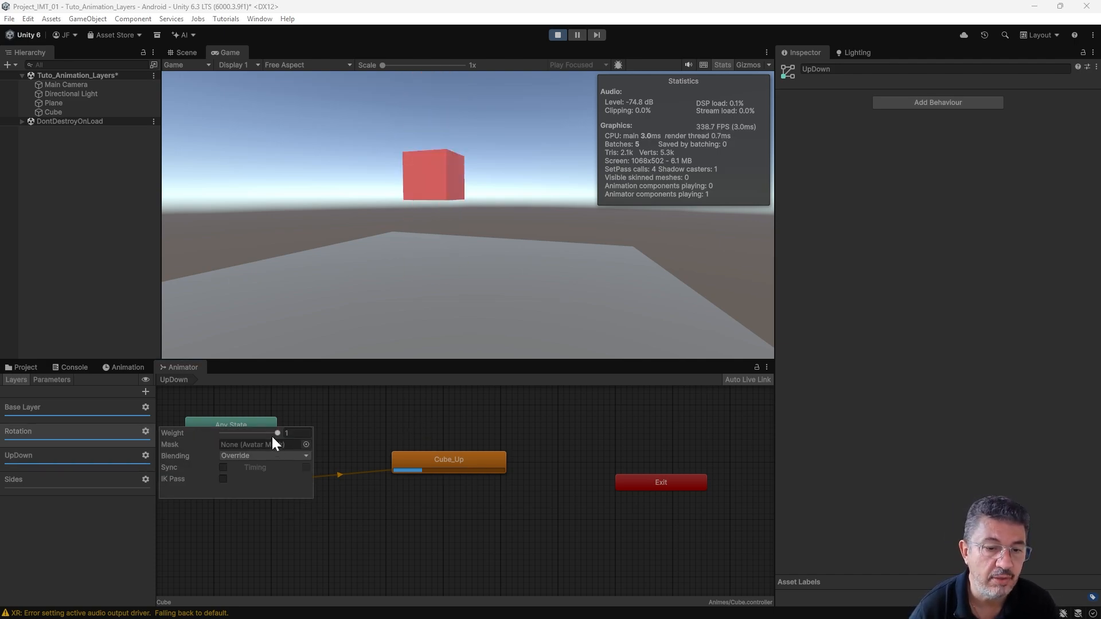
{"action": "left_click_drag", "start_coordinate": [277, 434], "coordinate": [215, 431]}
{"action": "left_click", "coordinate": [383, 413]}
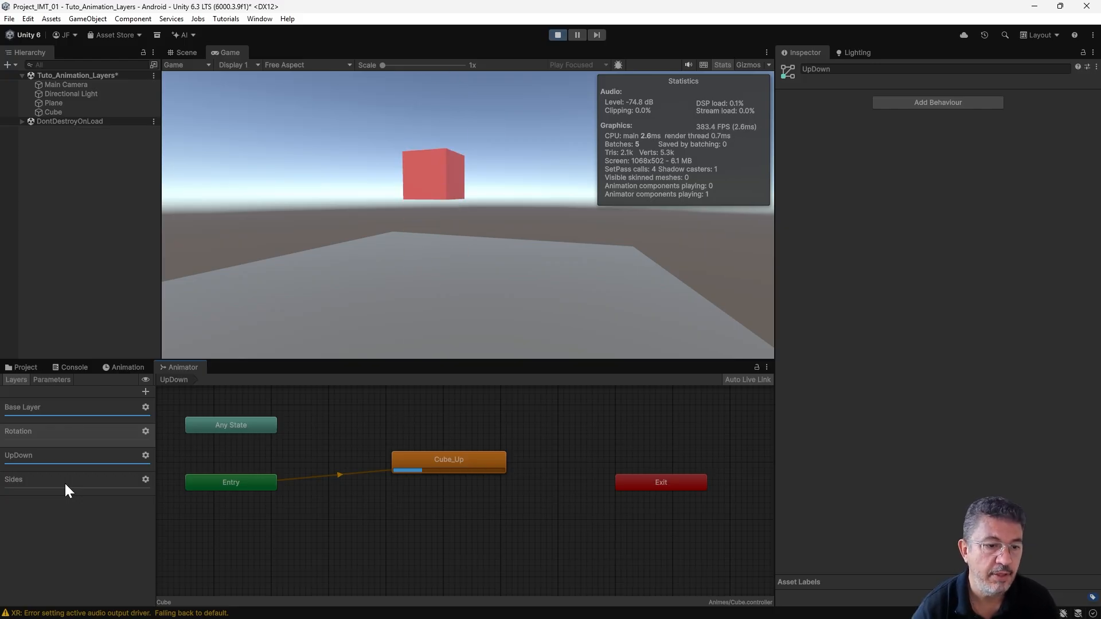
- Set the Sides layer's weight to 1 while the scene is playing
{"action": "left_click", "coordinate": [87, 481]}
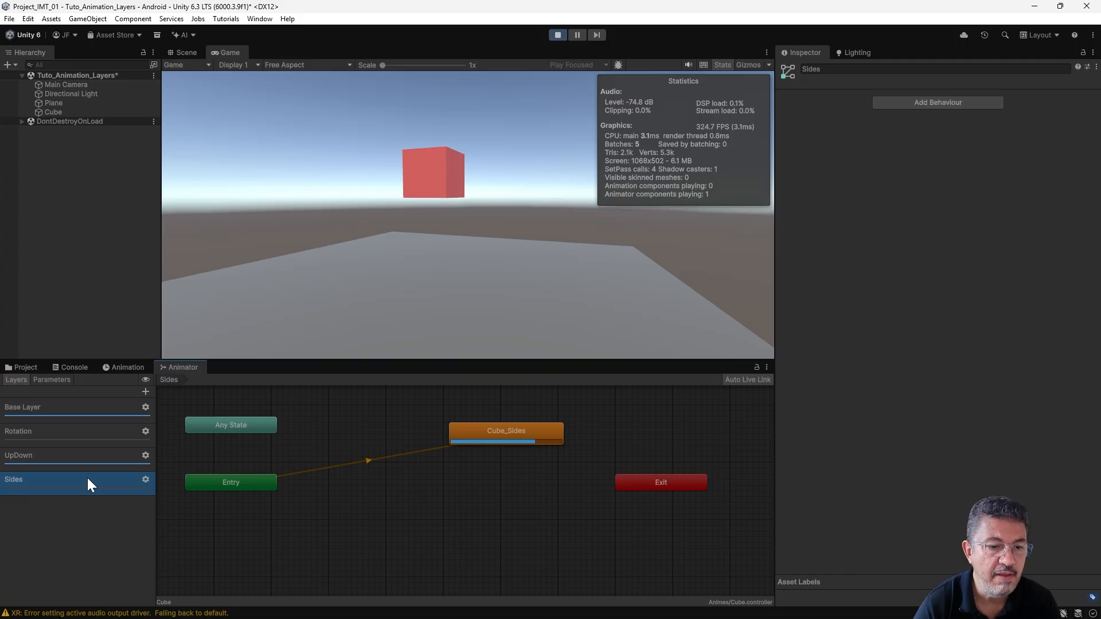
{"action": "left_click", "coordinate": [144, 479]}
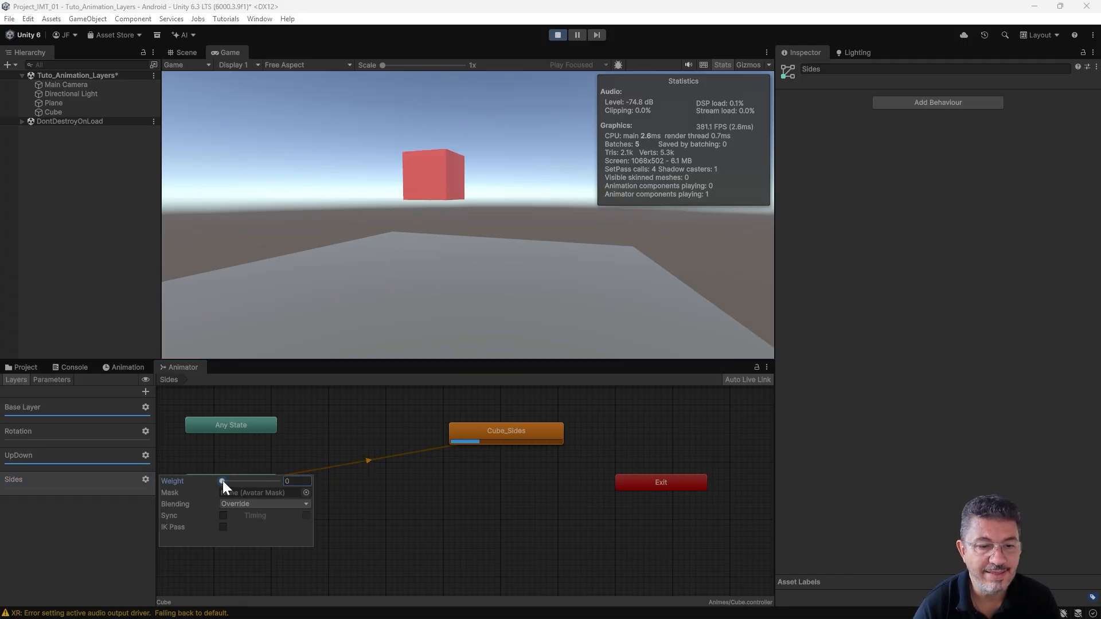
{"action": "left_click_drag", "start_coordinate": [222, 481], "coordinate": [334, 483]}
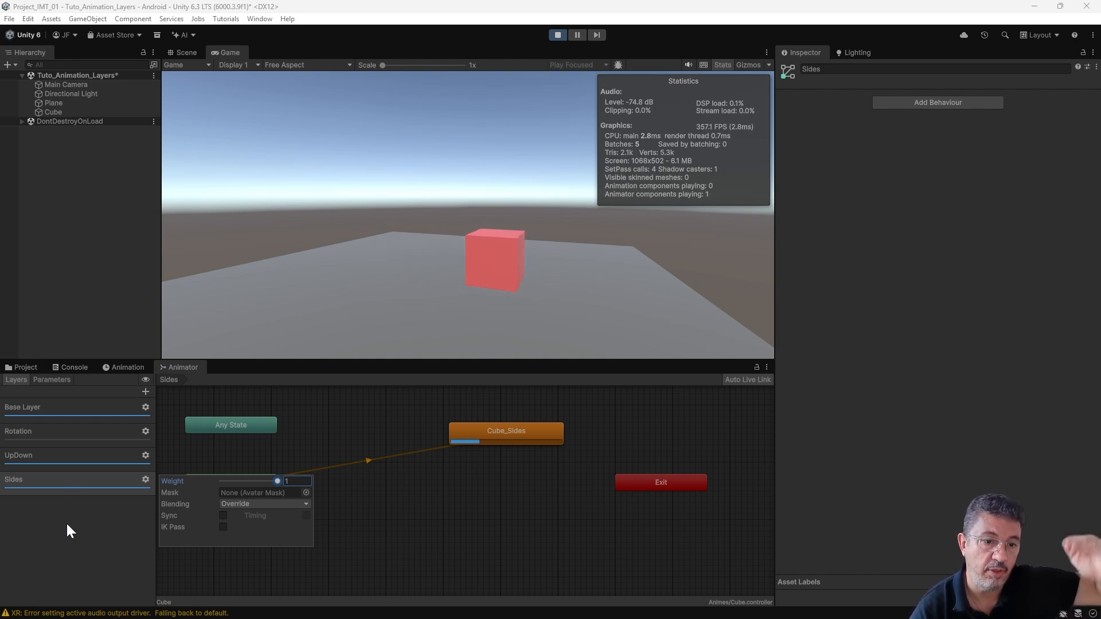
{"action": "left_click", "coordinate": [93, 546]}
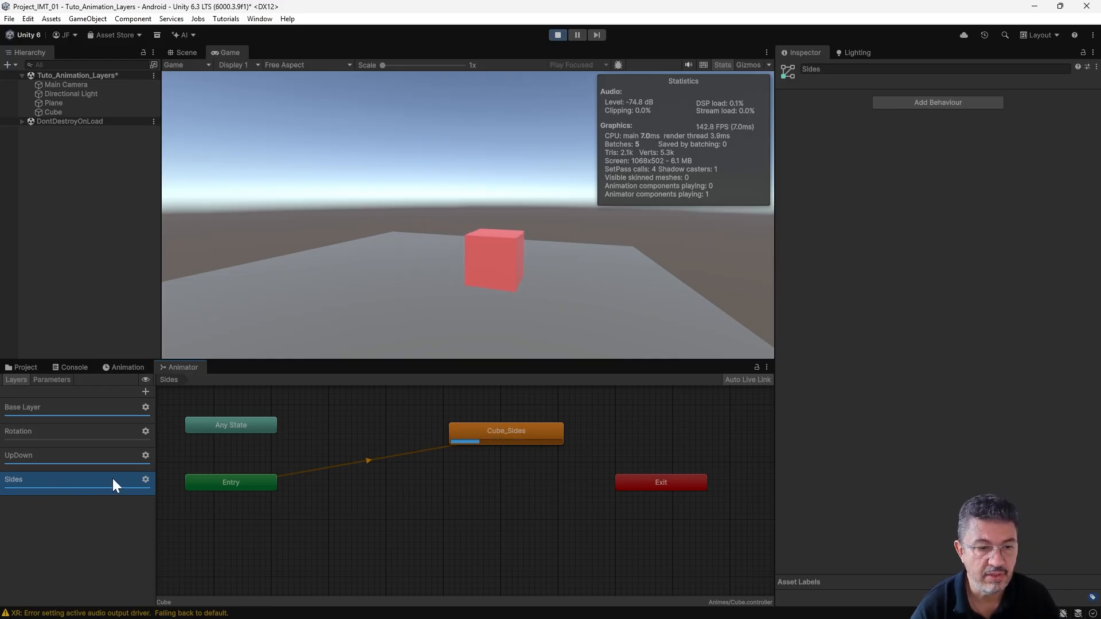
- Change the Sides layer's blending mode to Additive
{"action": "left_click", "coordinate": [146, 479]}
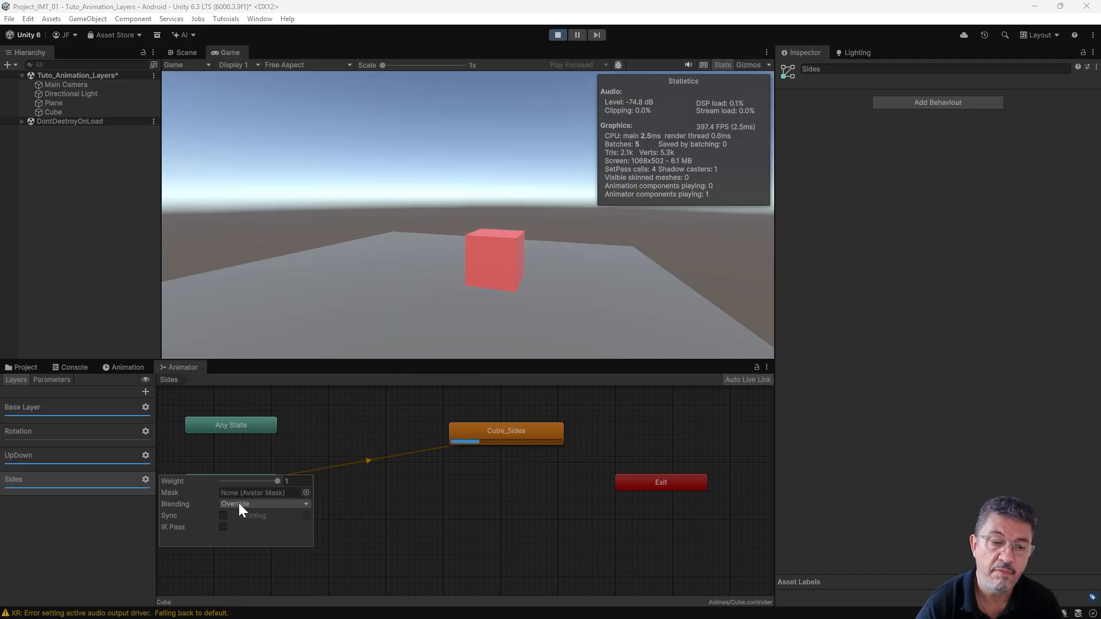
{"action": "left_click", "coordinate": [238, 504]}
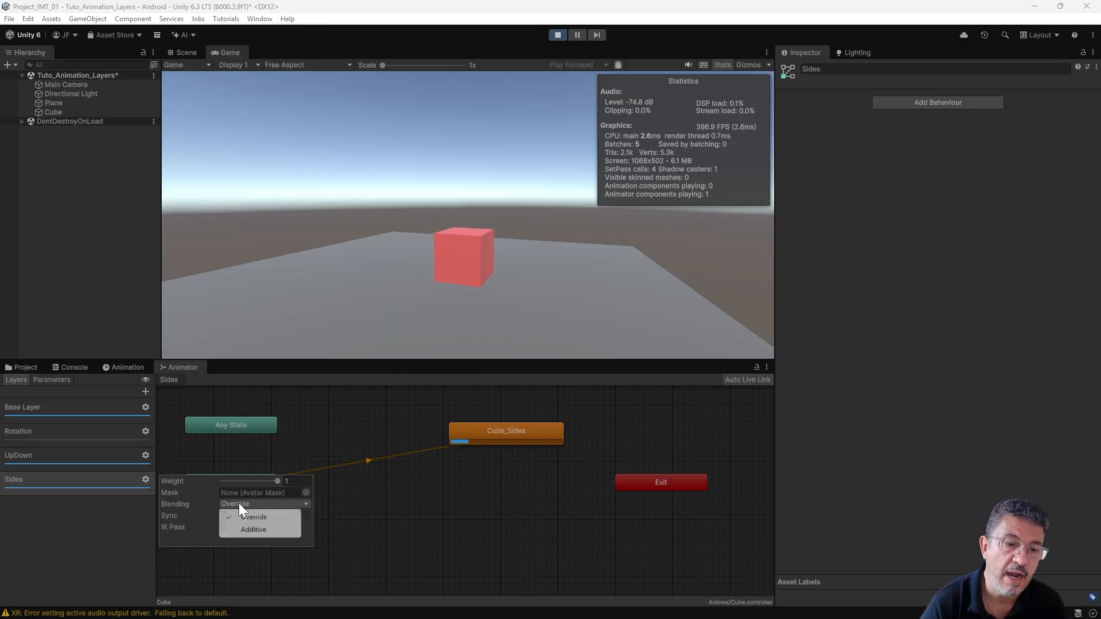
{"action": "left_click", "coordinate": [258, 530]}
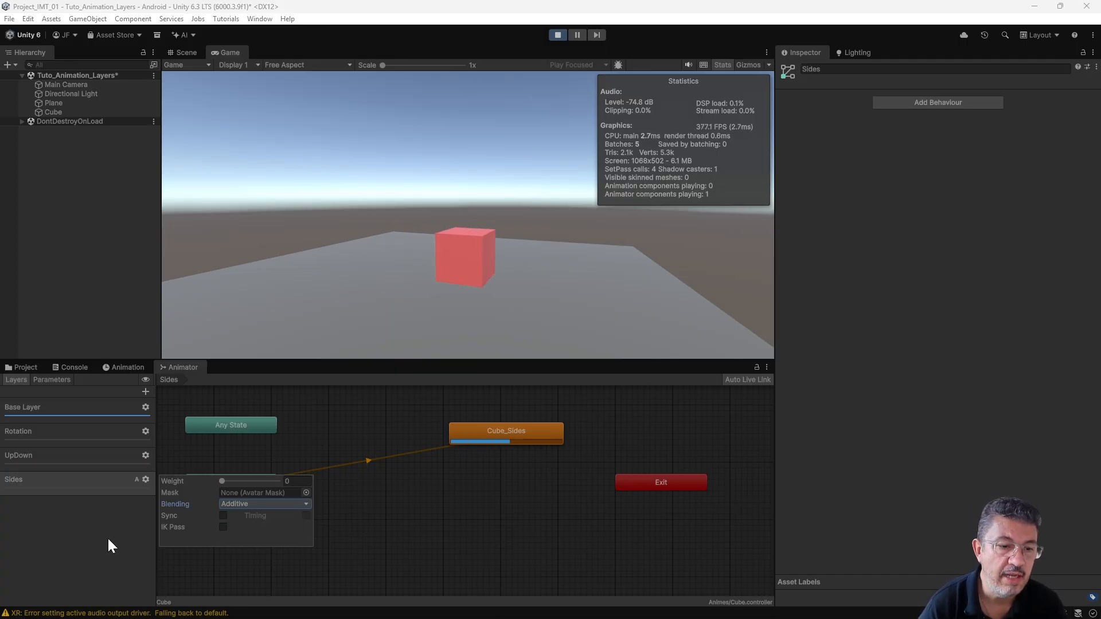
{"action": "left_click", "coordinate": [30, 484]}
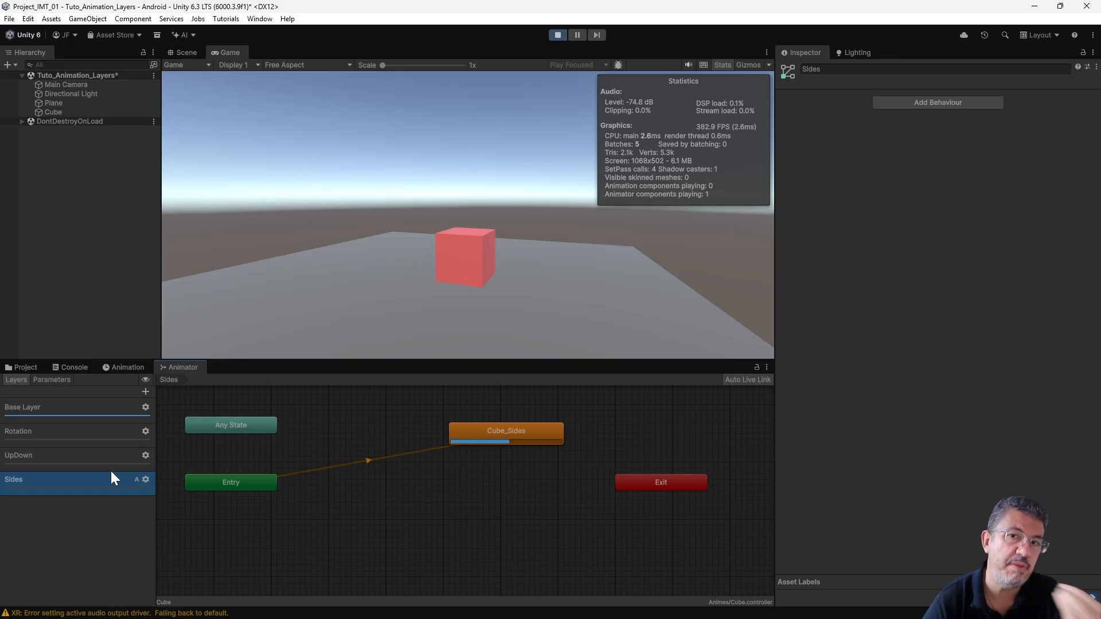
- Set the weights of the UpDown layer and the Sides layer to 1
{"action": "left_click", "coordinate": [145, 455]}
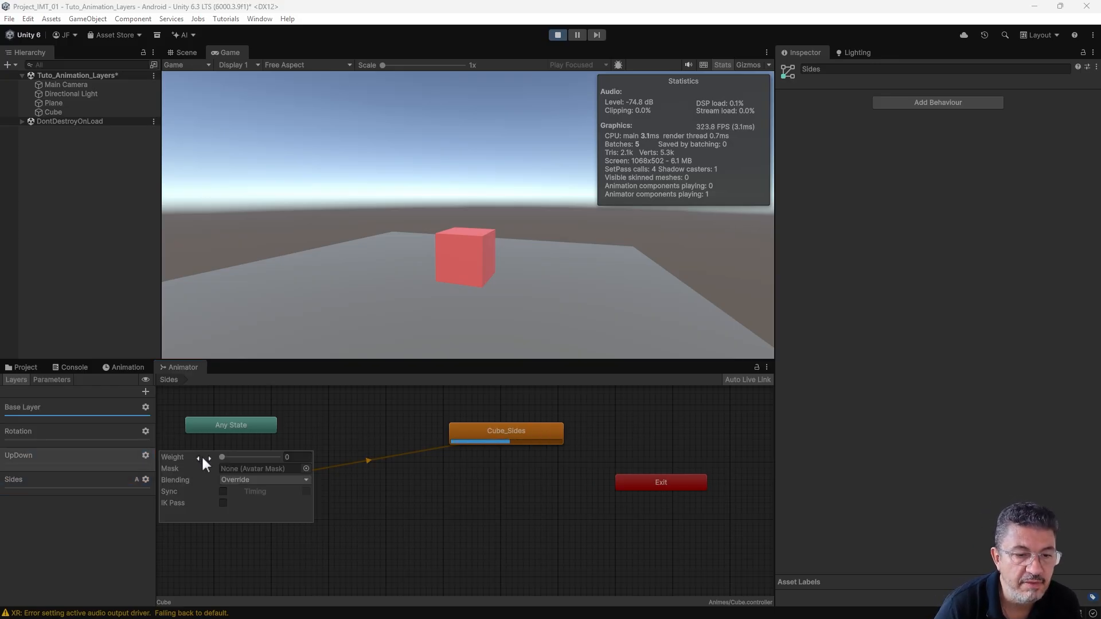
{"action": "left_click_drag", "start_coordinate": [223, 457], "coordinate": [283, 457]}
{"action": "left_click", "coordinate": [323, 402]}
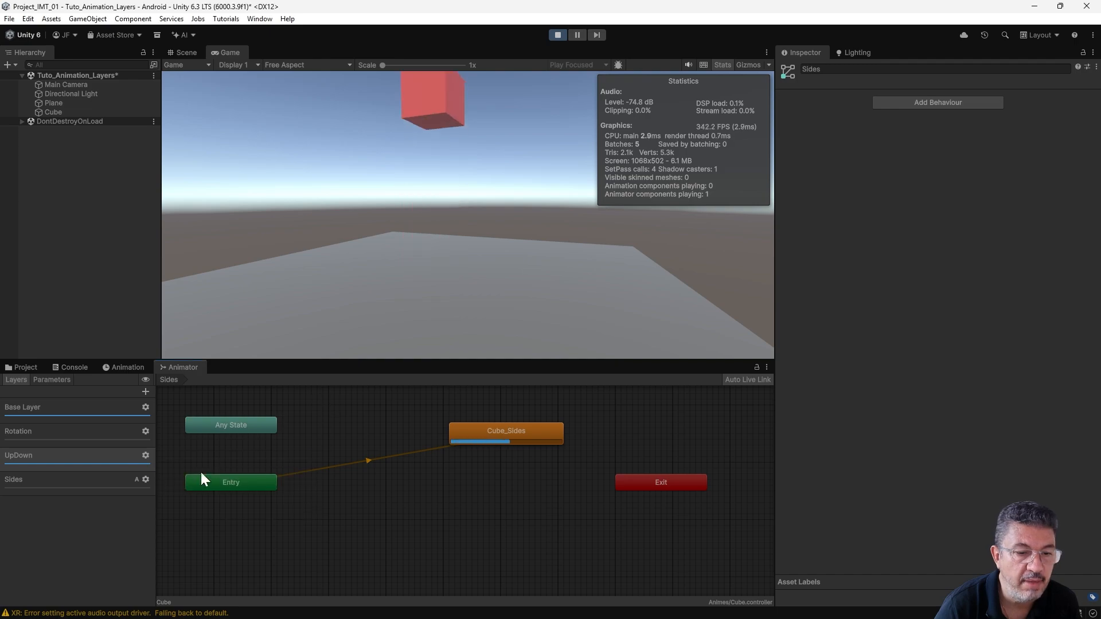
{"action": "left_click", "coordinate": [145, 479]}
{"action": "left_click_drag", "start_coordinate": [221, 482], "coordinate": [307, 479]}
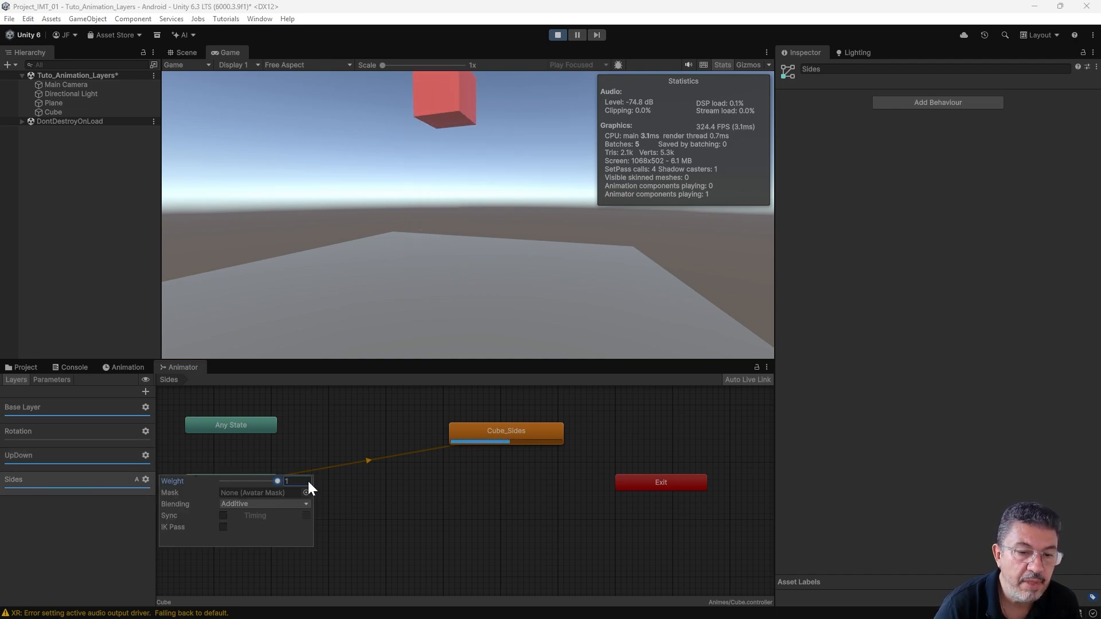
{"action": "left_click", "coordinate": [341, 422]}
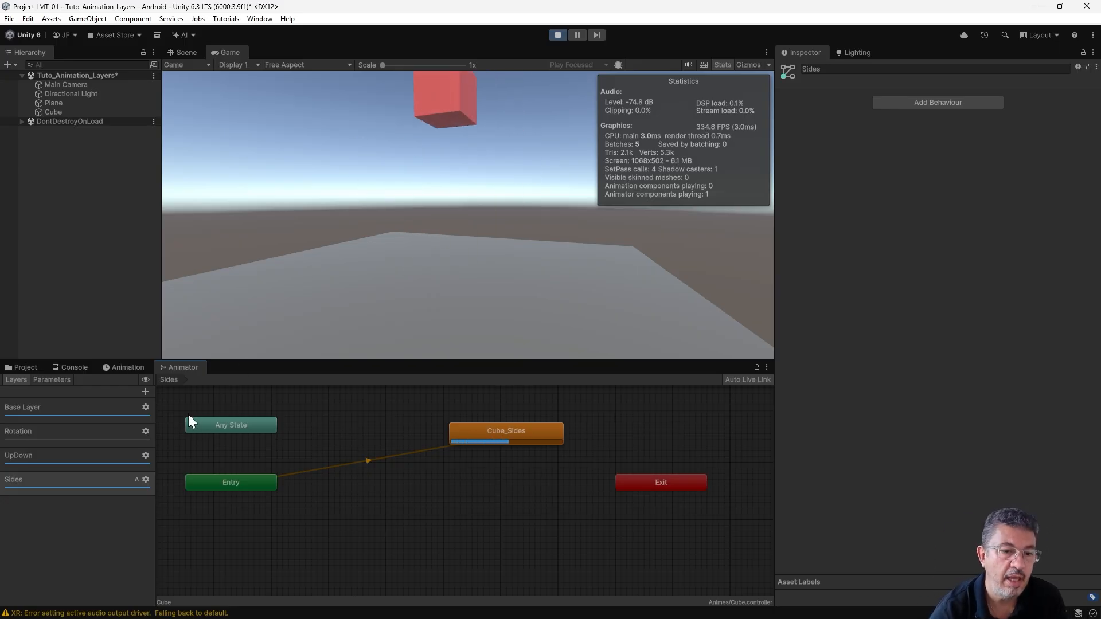
- Raise the Rotation layer's weight to 1 and check its layer settings
{"action": "left_click", "coordinate": [146, 431]}
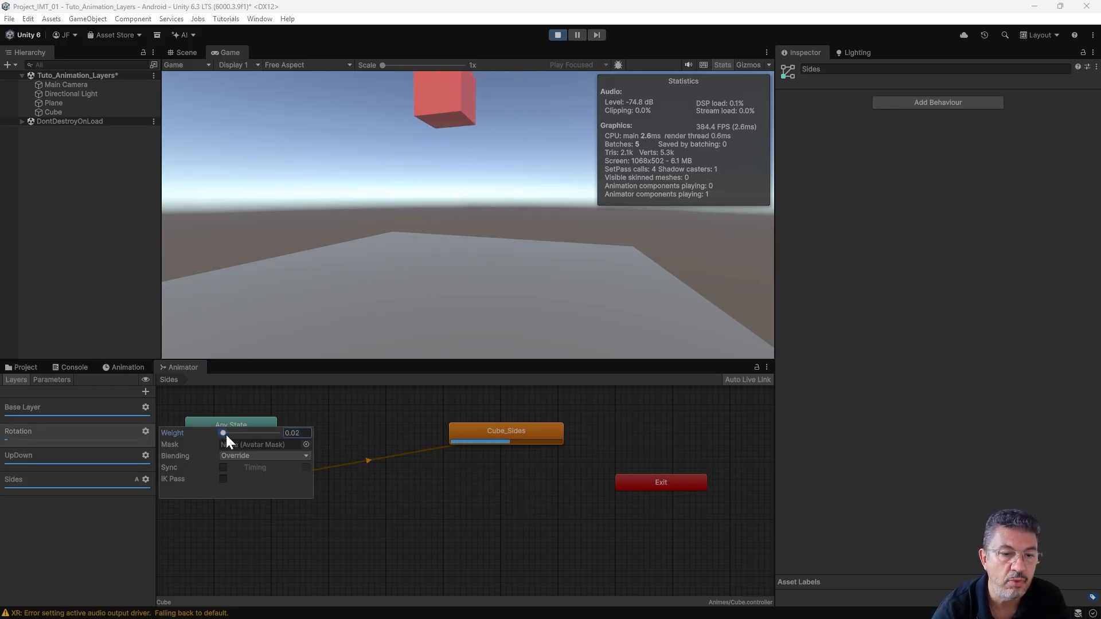
{"action": "left_click", "coordinate": [356, 432]}
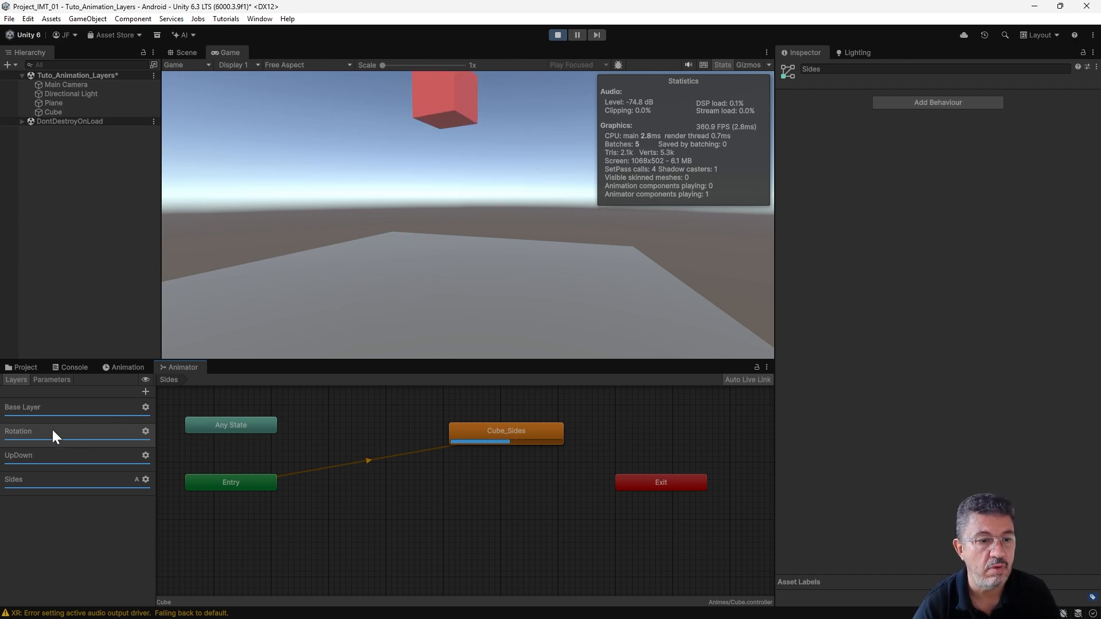
{"action": "left_click", "coordinate": [146, 431]}
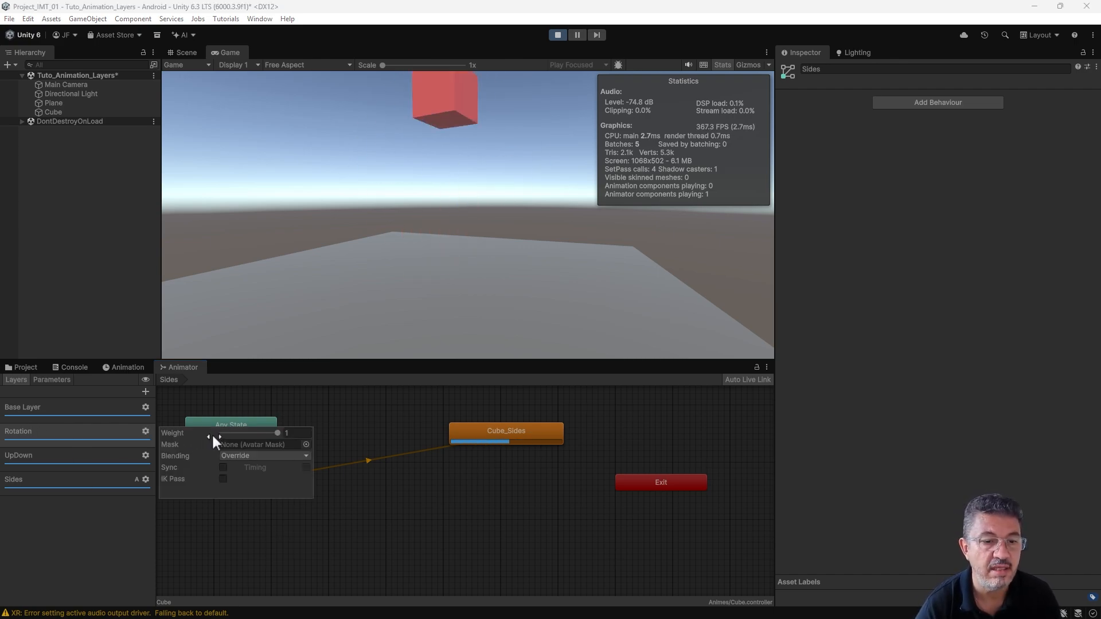
{"action": "left_click", "coordinate": [364, 411]}
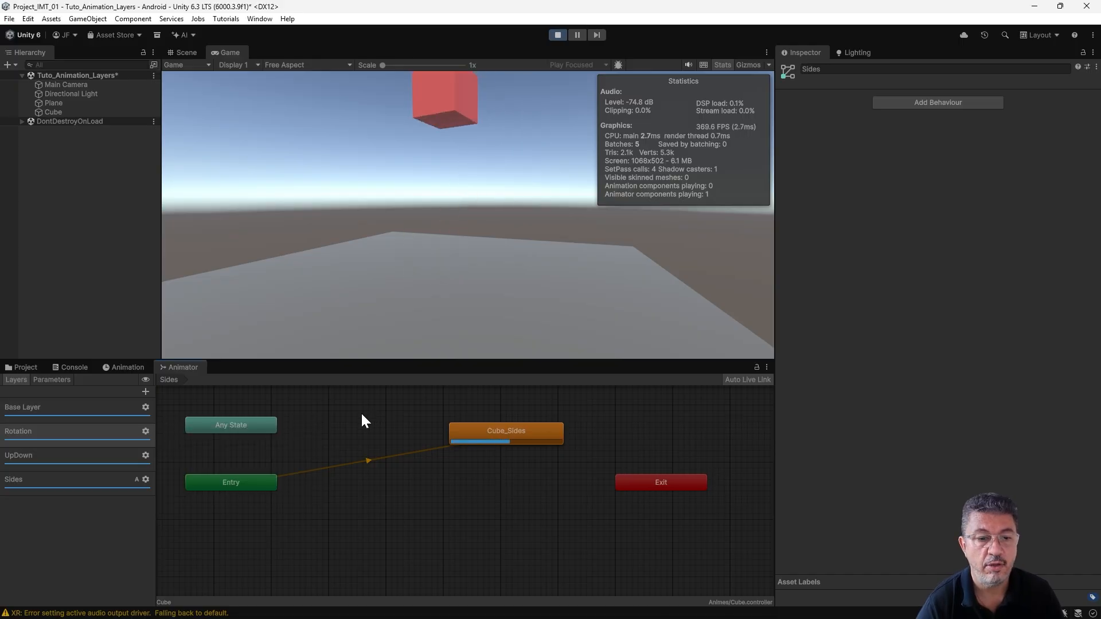